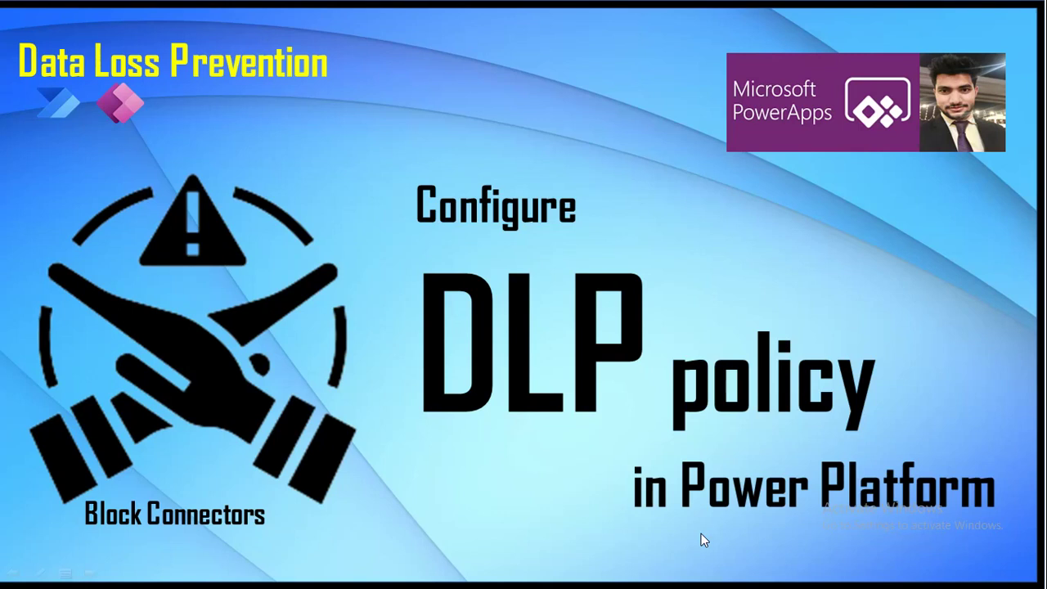
Step: Switch from the slideshow to Power Apps and open the data policies page of the Power Platform admin center
key(alt+Tab)
key(alt+Tab)
key(alt+Tab)
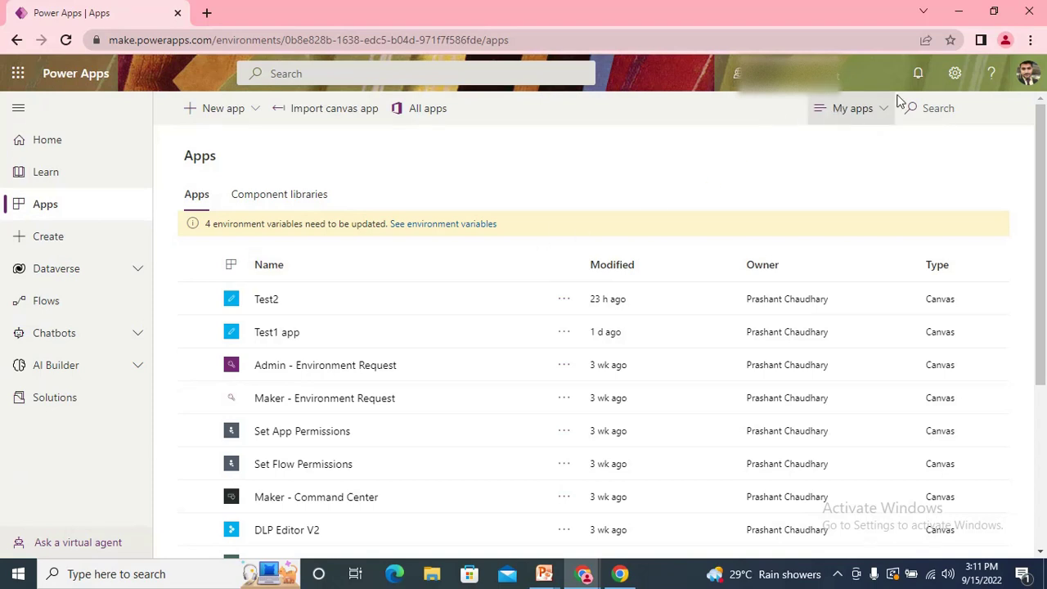
click(956, 76)
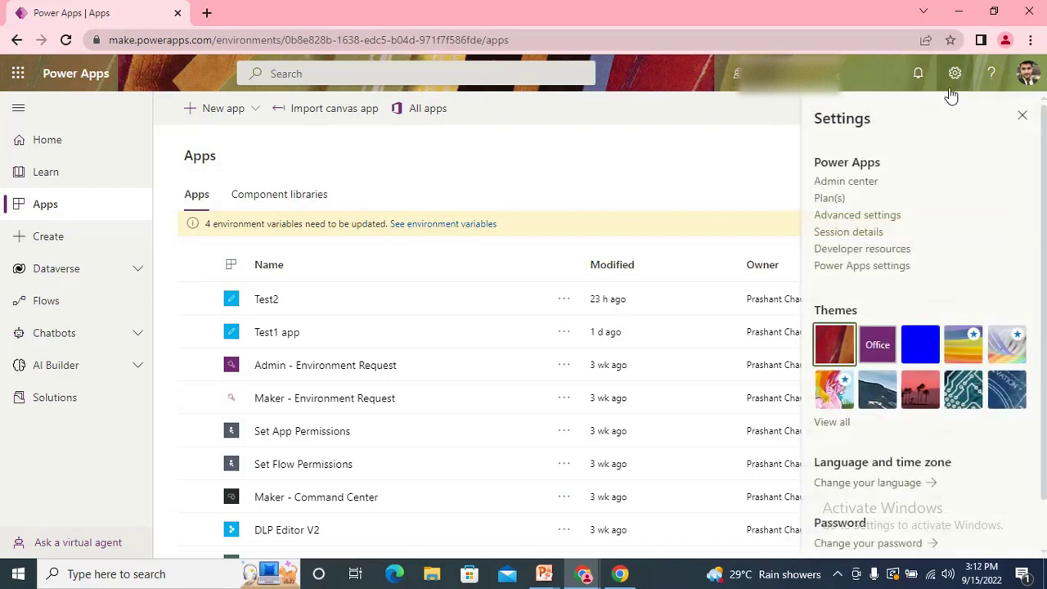
click(846, 182)
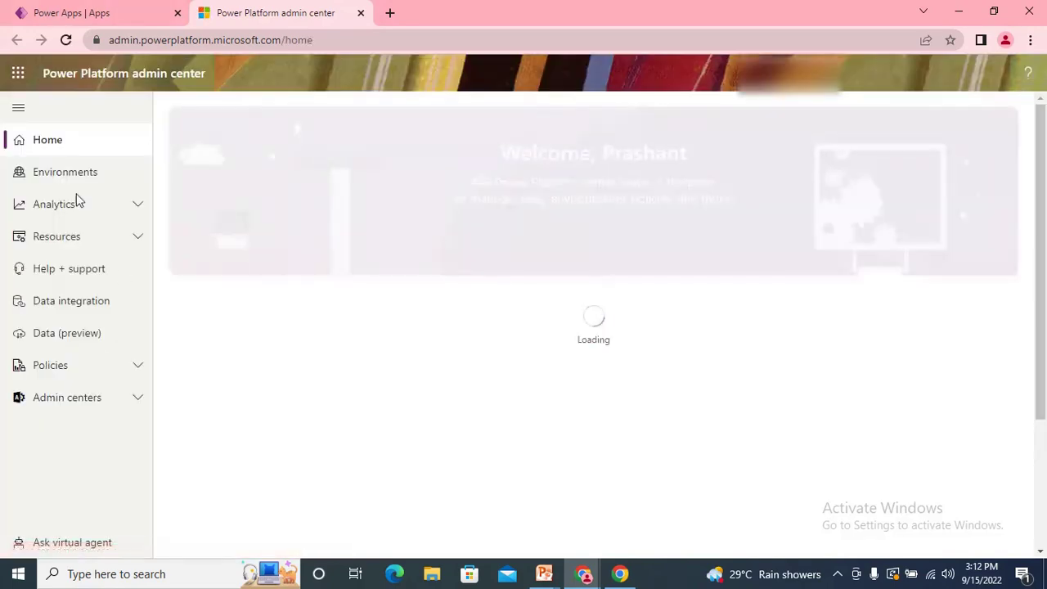
click(128, 370)
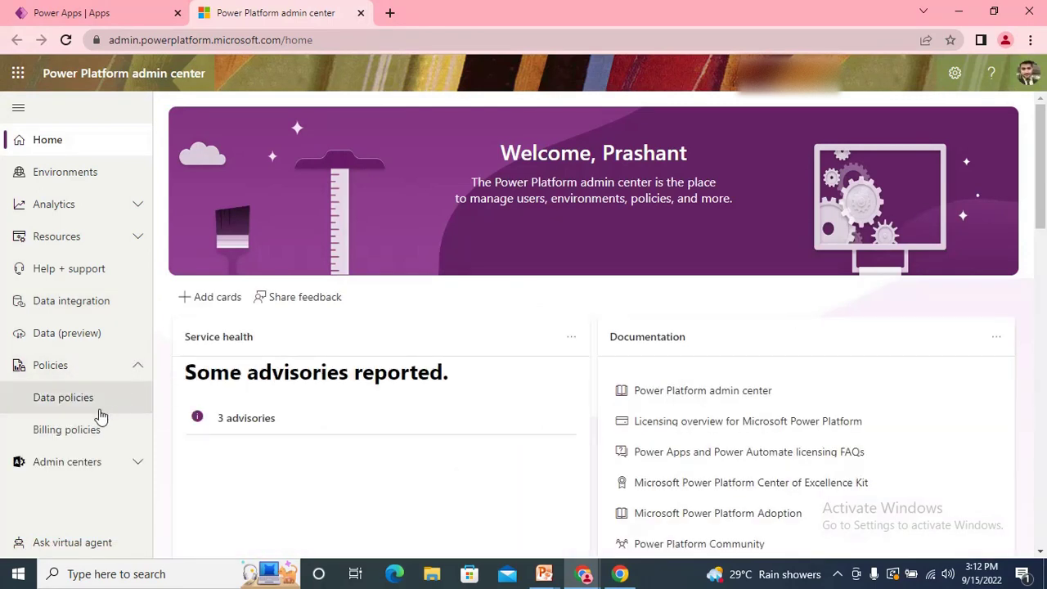
click(75, 403)
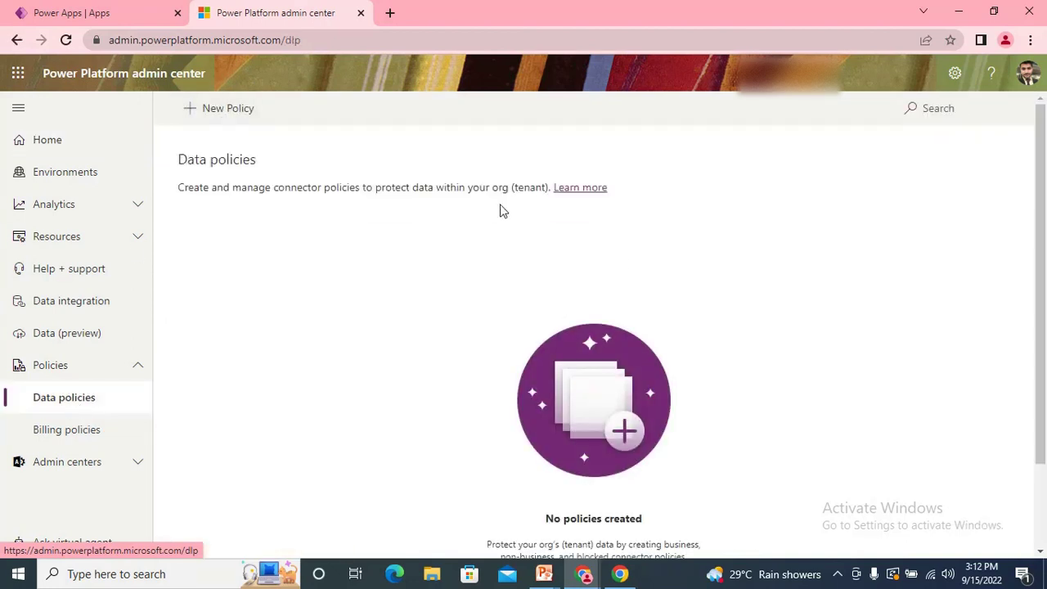
Step: Start a new data policy, name it "block Http Trigger" and continue to the environment selection
scroll(711, 491, down, 2)
scroll(711, 507, up, 2)
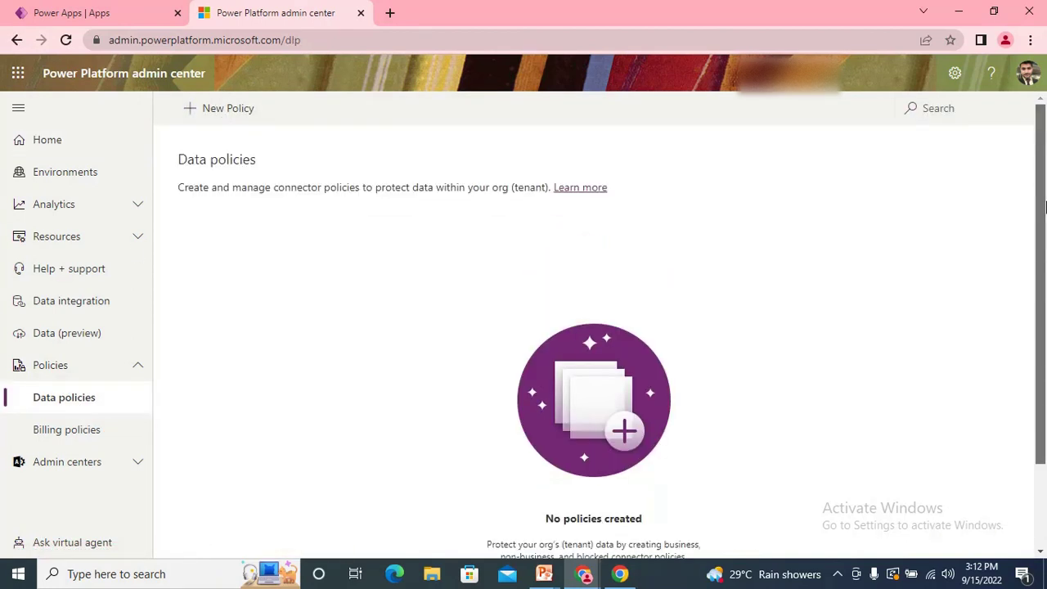
scroll(712, 529, down, 2)
click(608, 492)
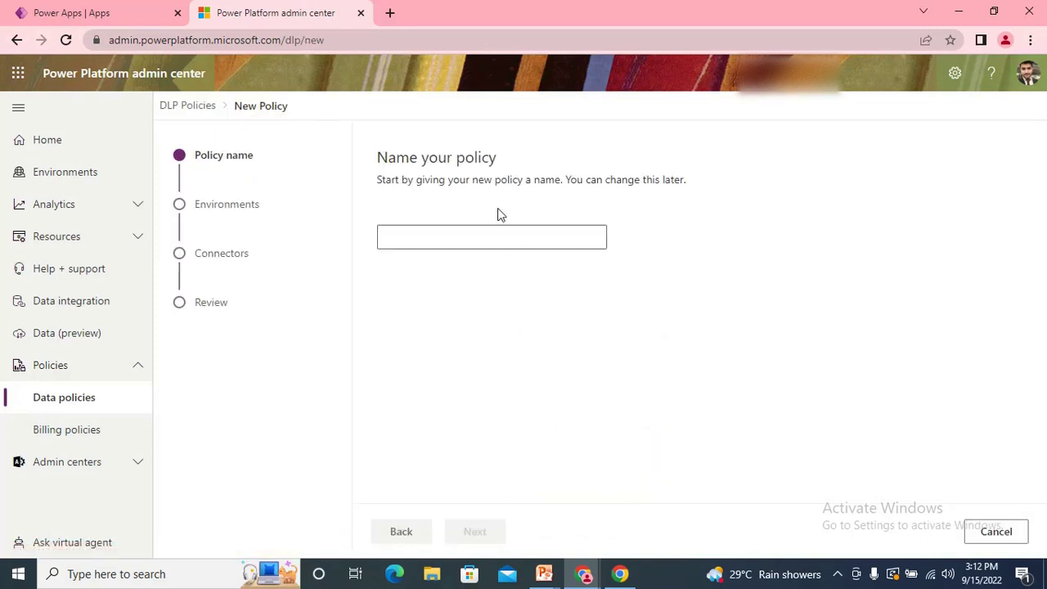
click(476, 234)
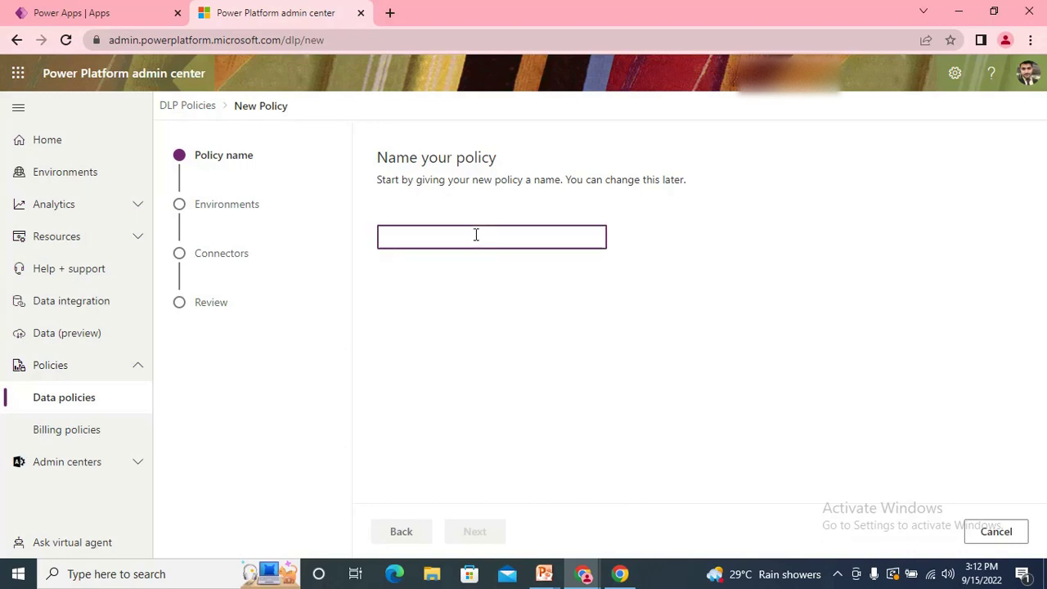
text(Clou)
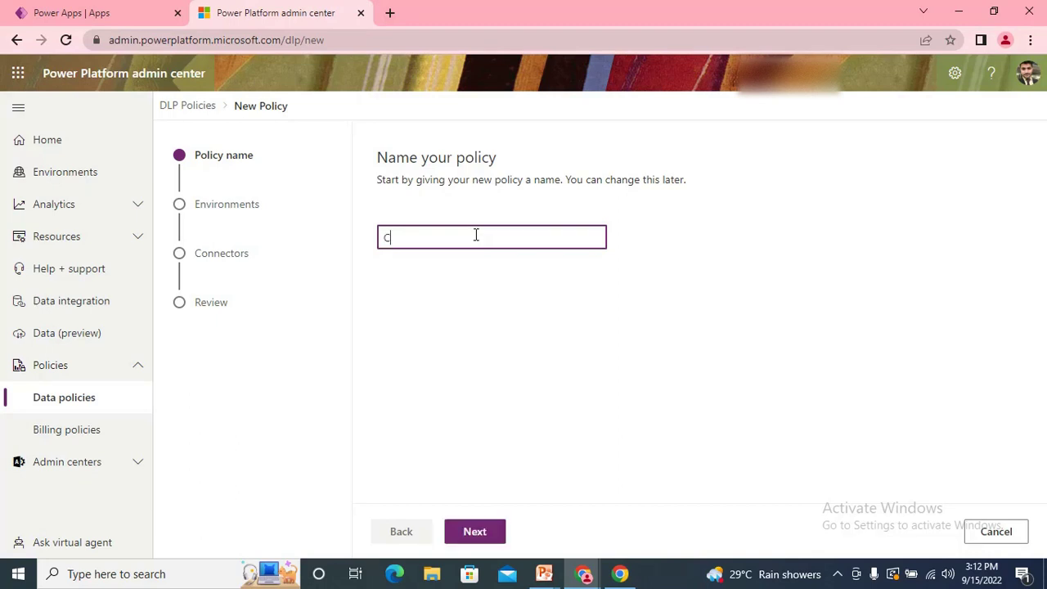
key(BackSpace)
key(BackSpace)
key(BackSpace)
key(BackSpace)
text(block Http Trigger)
click(480, 535)
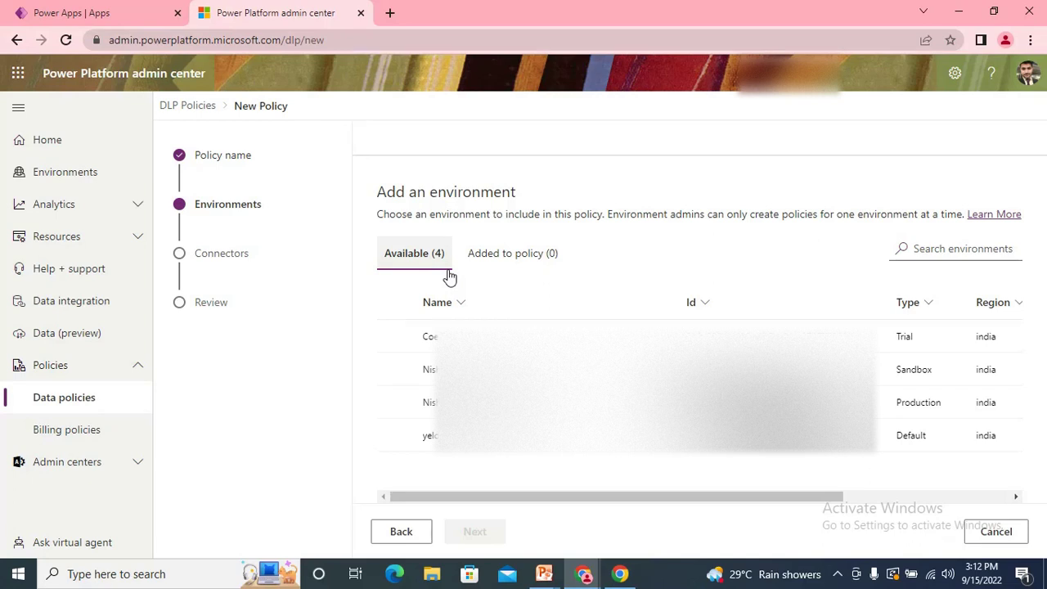
Step: Add the Trial-type Coe Environment to the policy and continue to the connector assignment
click(396, 339)
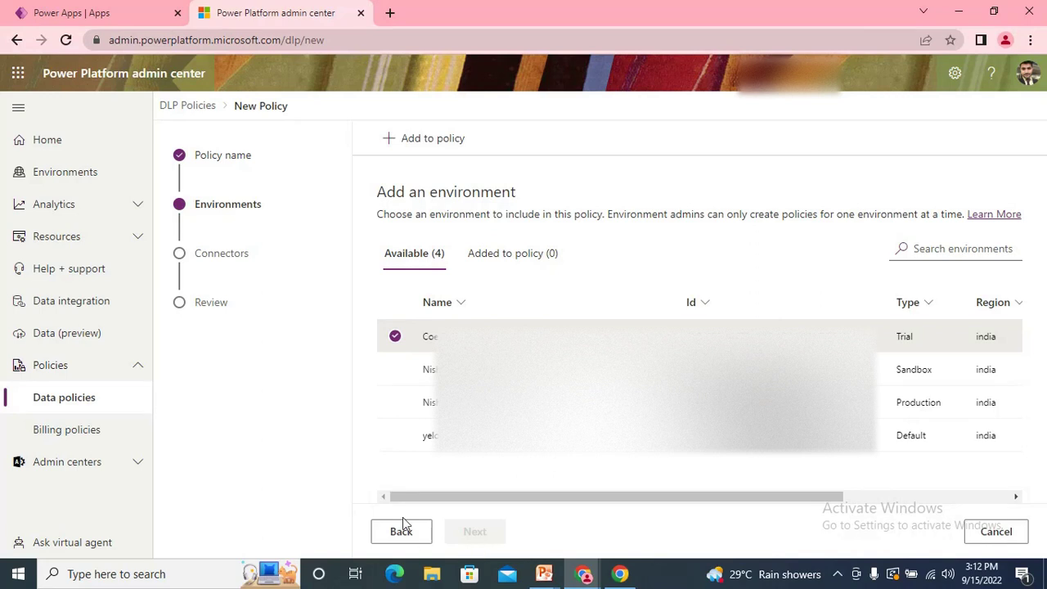
click(433, 137)
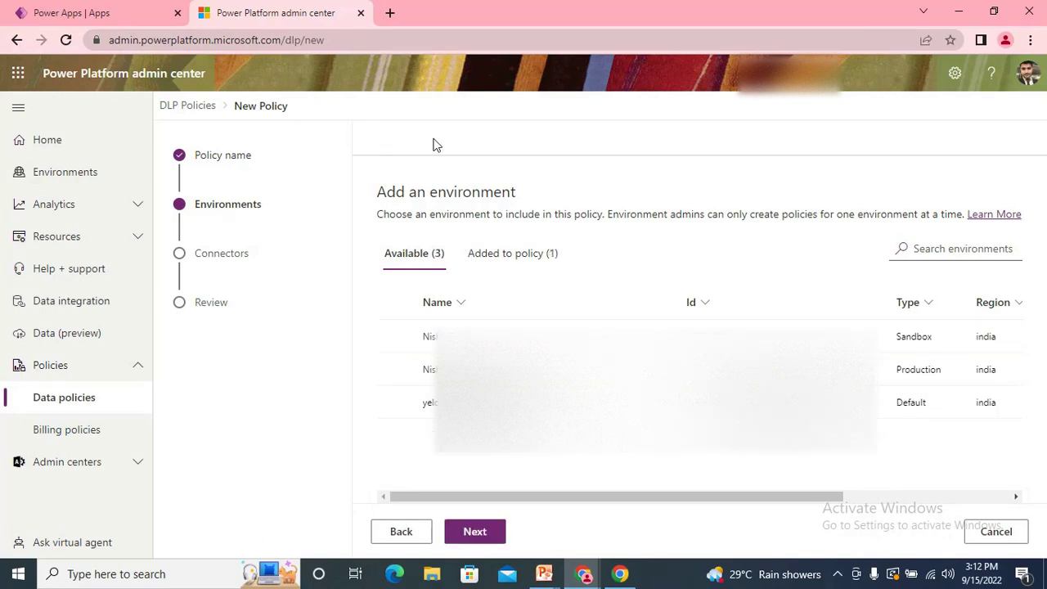
click(489, 537)
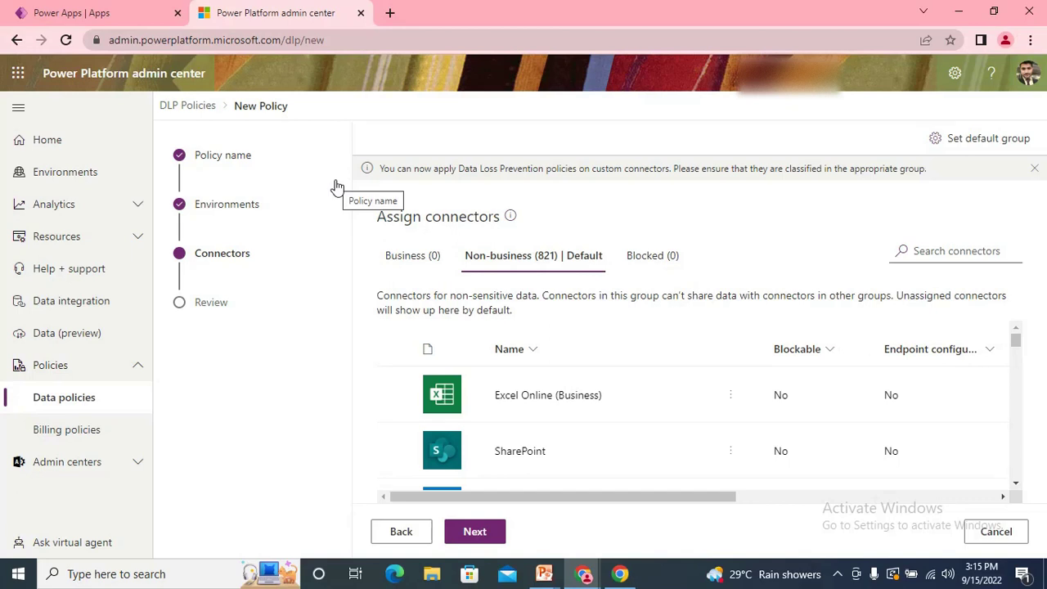
Step: Find the "When a HTTP request is received" connector by searching "http", block it, and create the policy
click(942, 249)
text(http)
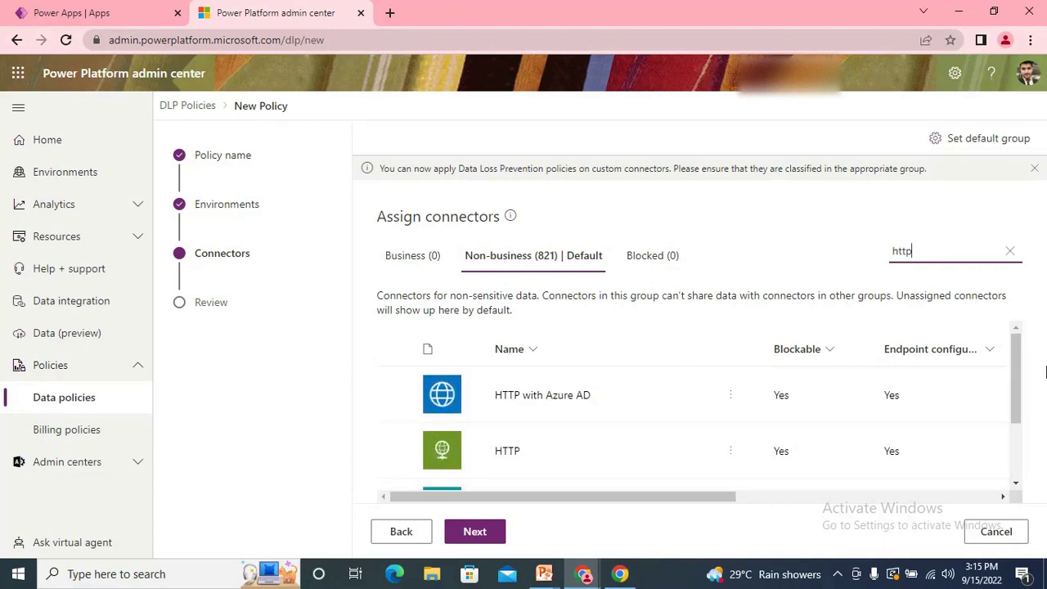
drag(1019, 350, 1019, 405)
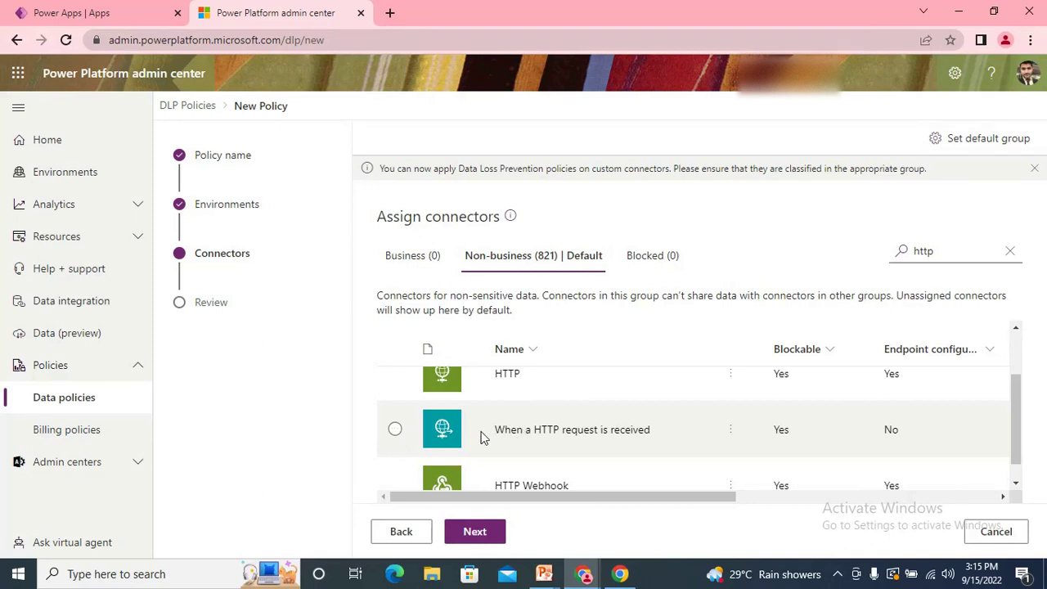
click(394, 434)
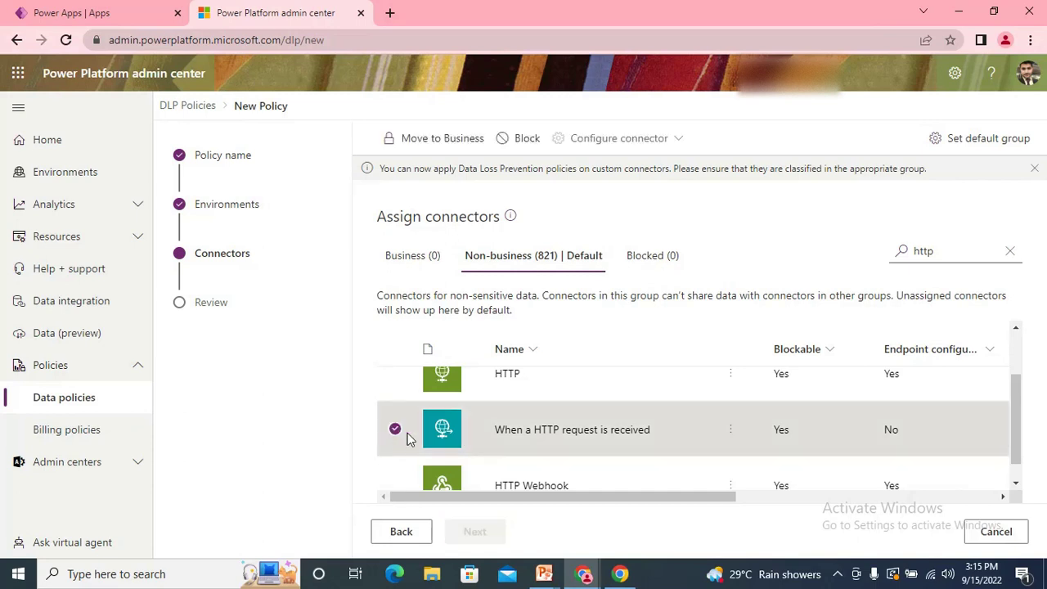
click(524, 140)
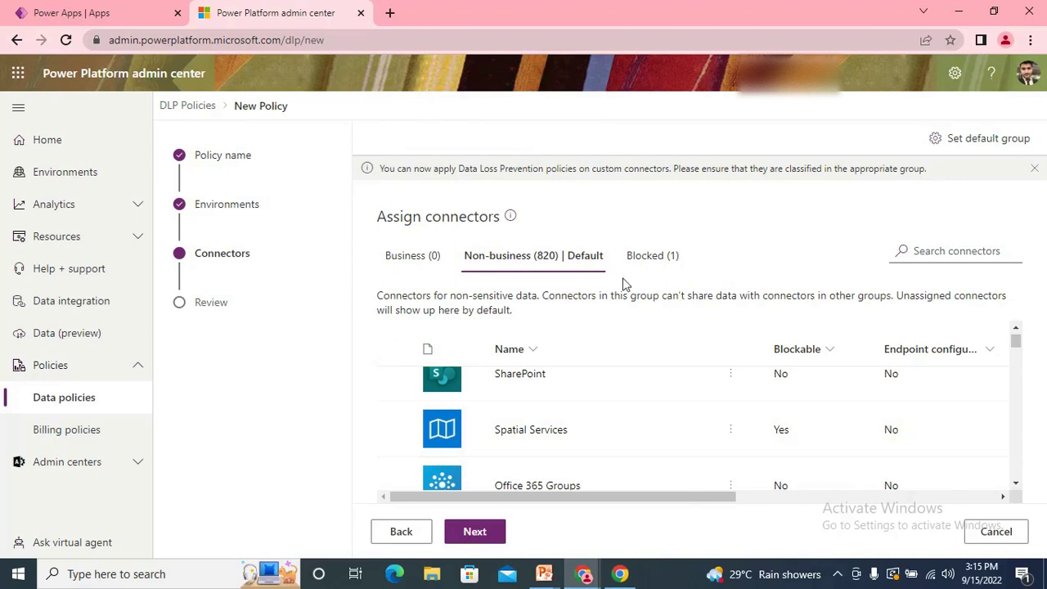
click(481, 537)
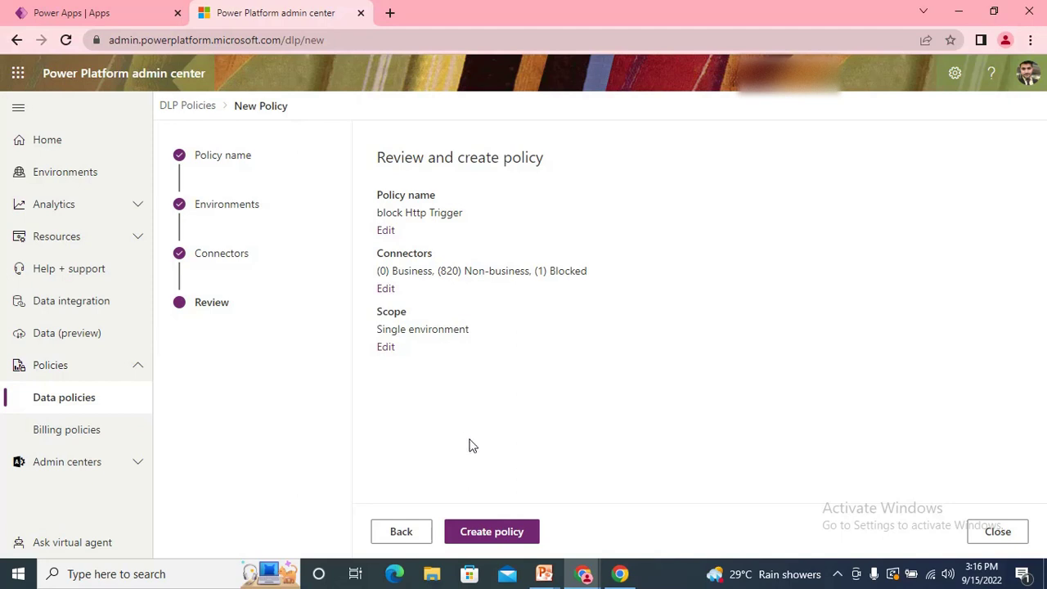
click(500, 532)
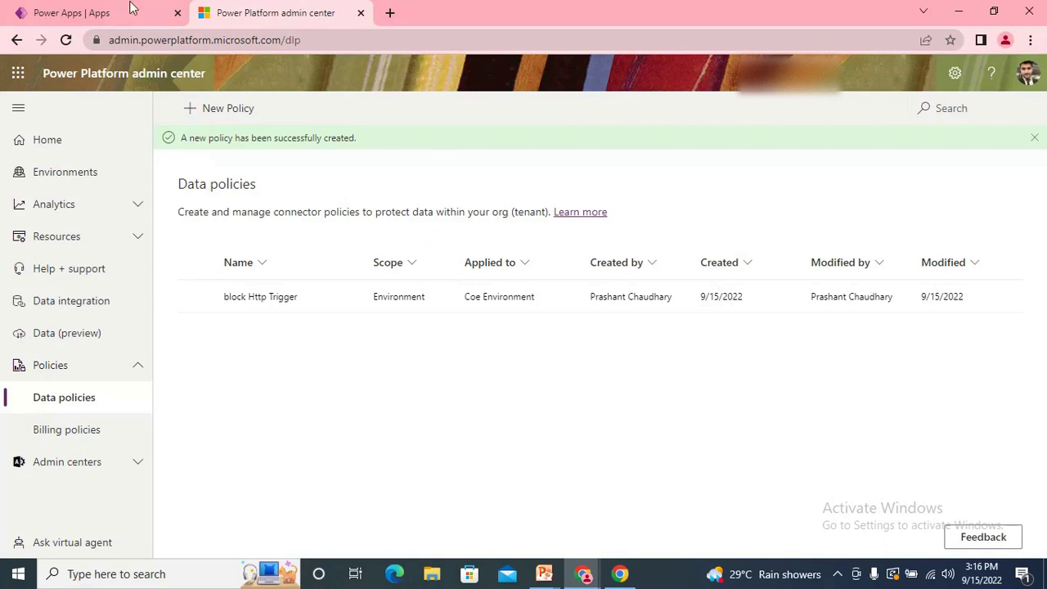
Step: Return to Power Apps and start a new automated cloud flow, skipping the initial name and trigger choice
click(71, 12)
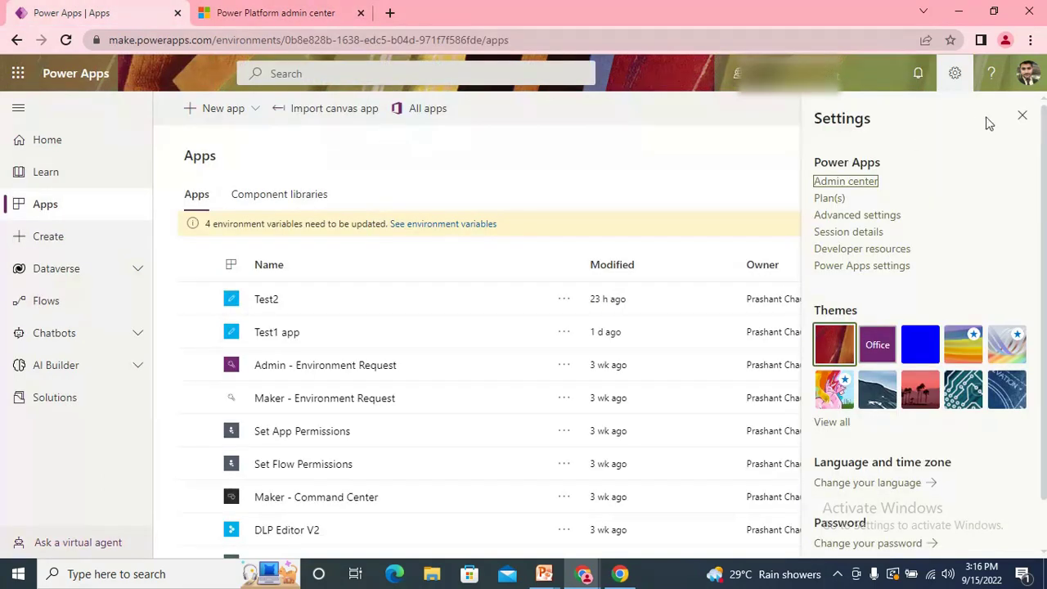
click(1022, 115)
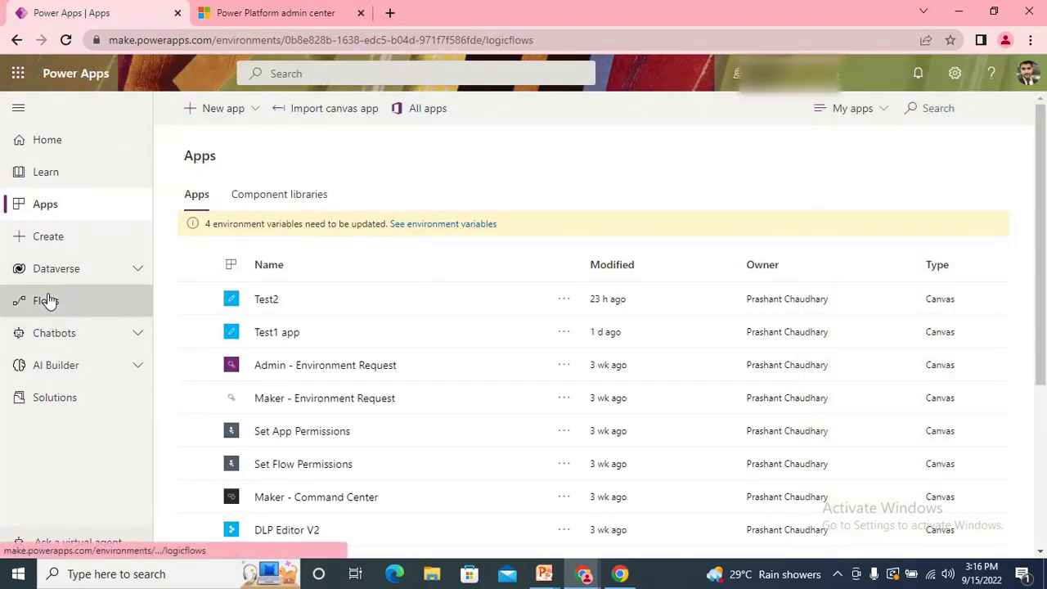
click(47, 301)
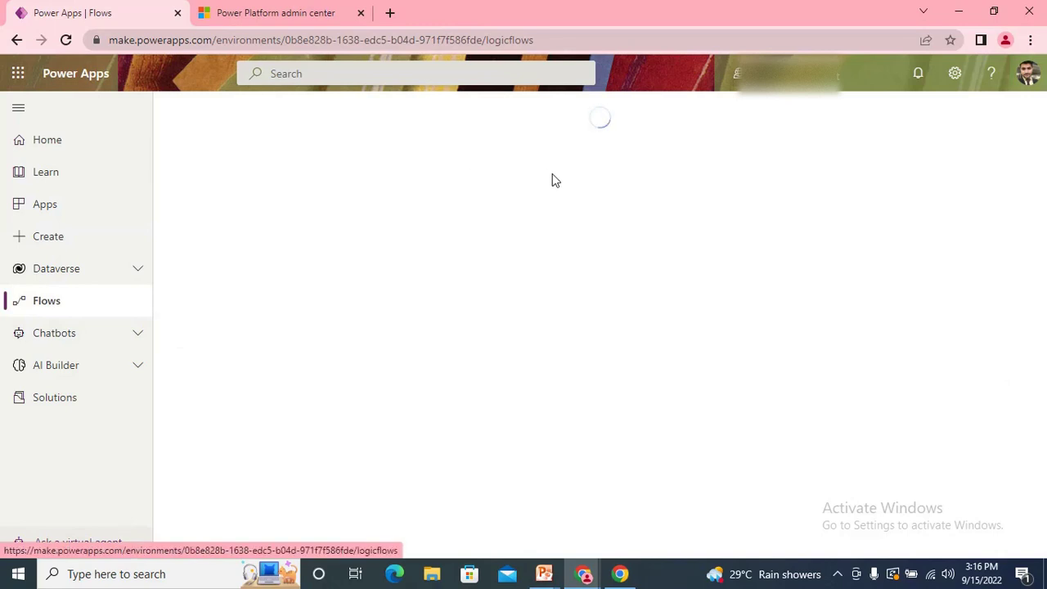
click(236, 111)
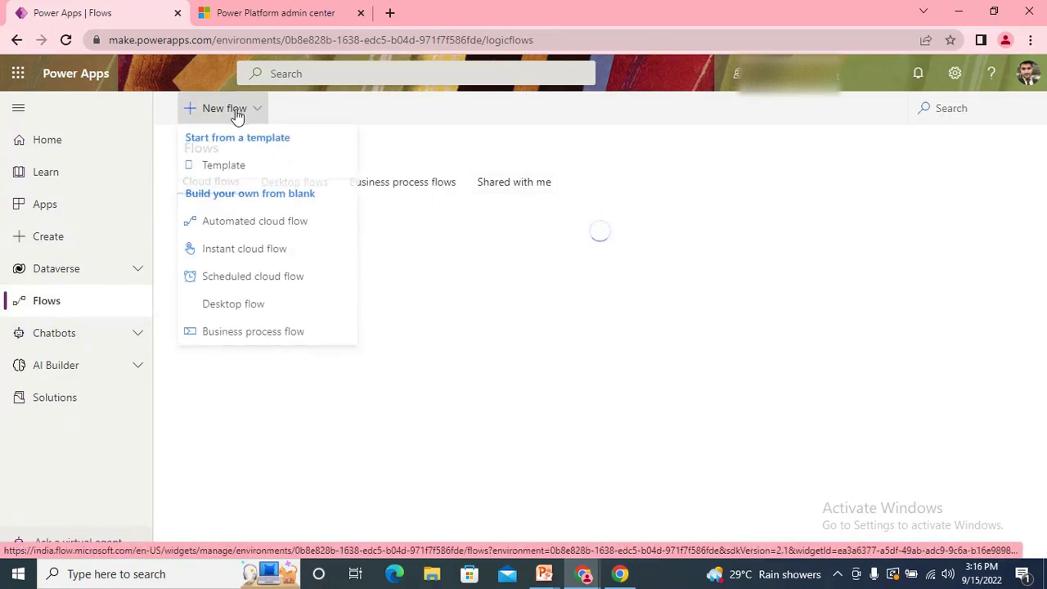
click(246, 227)
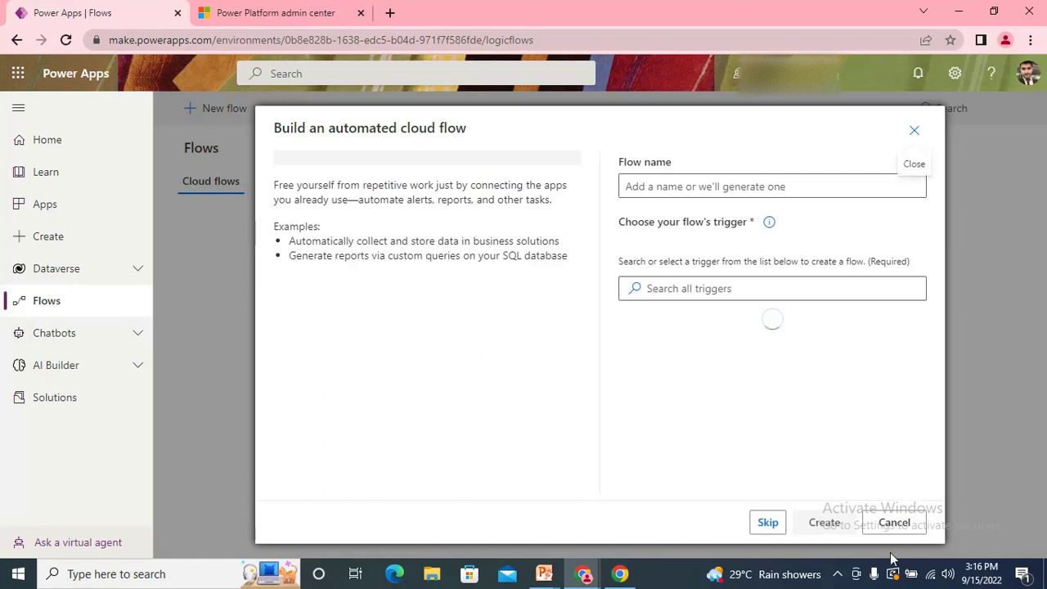
click(767, 521)
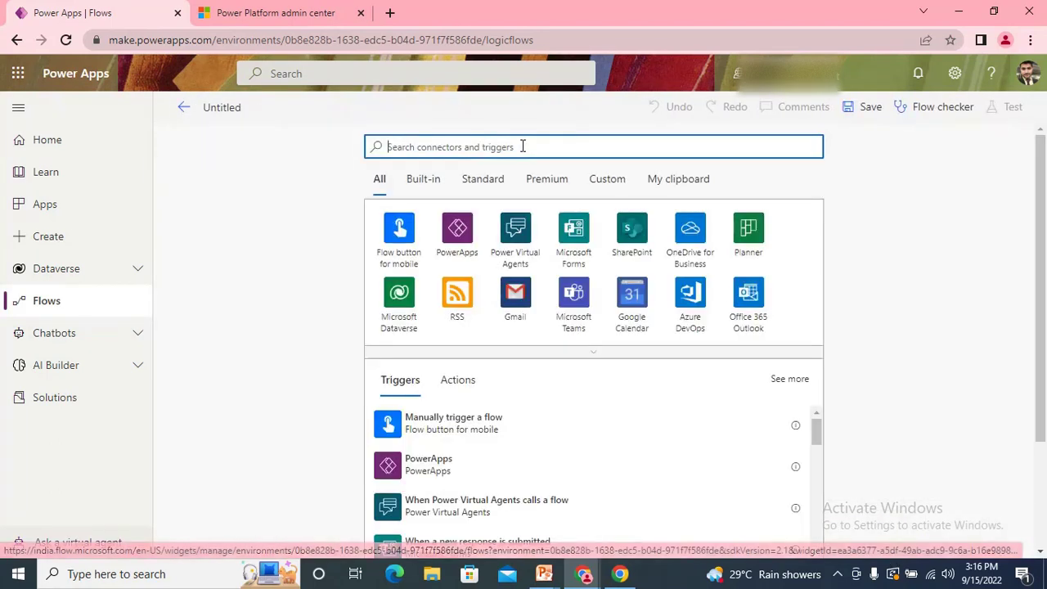
Step: Search for "http" and add the Request connector's "When an HTTP request is received" trigger to the flow
text(http)
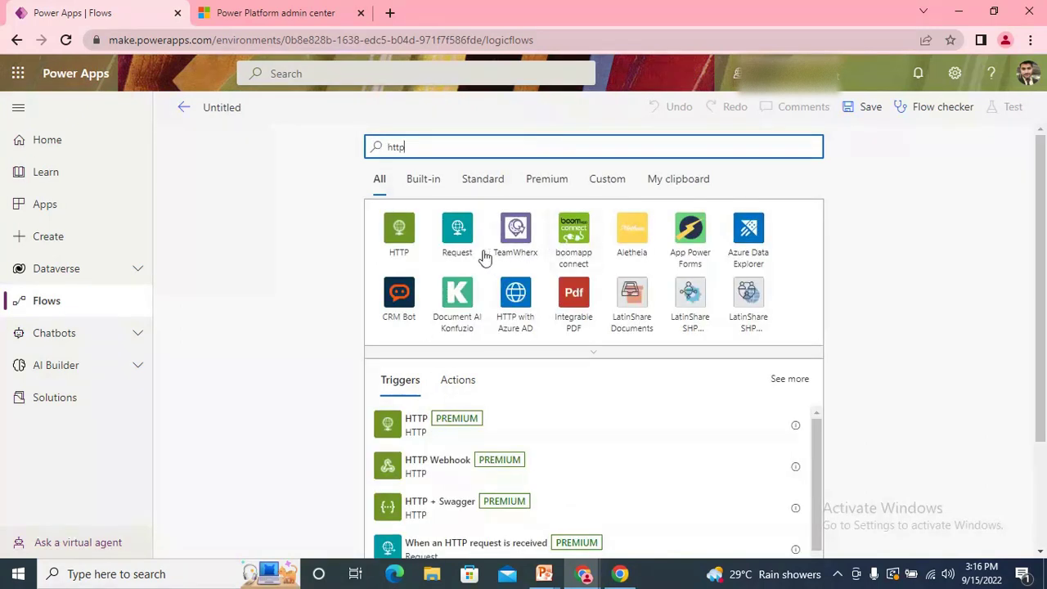
click(446, 236)
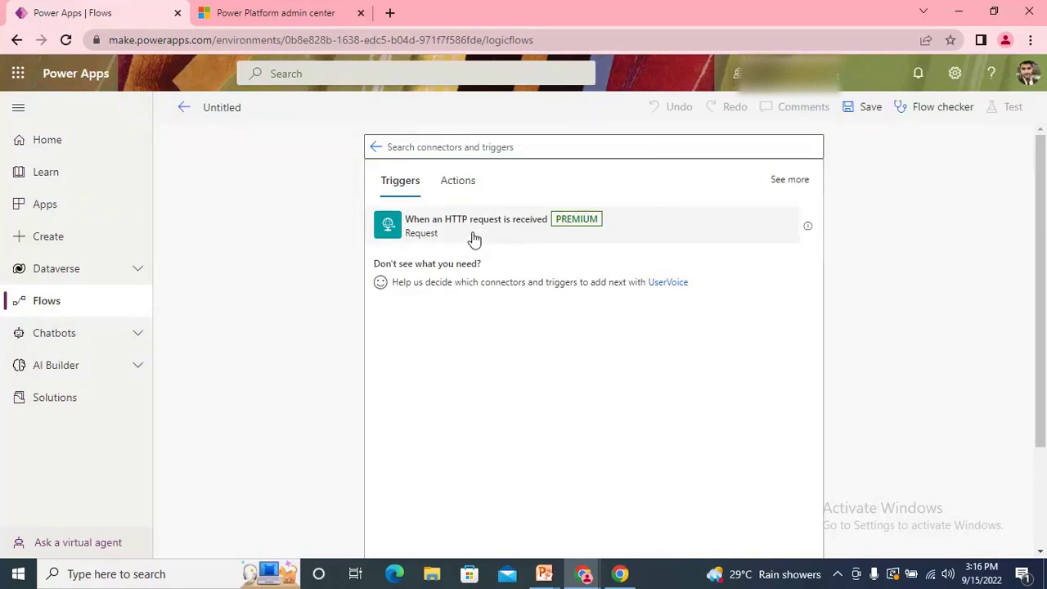
click(473, 235)
click(592, 158)
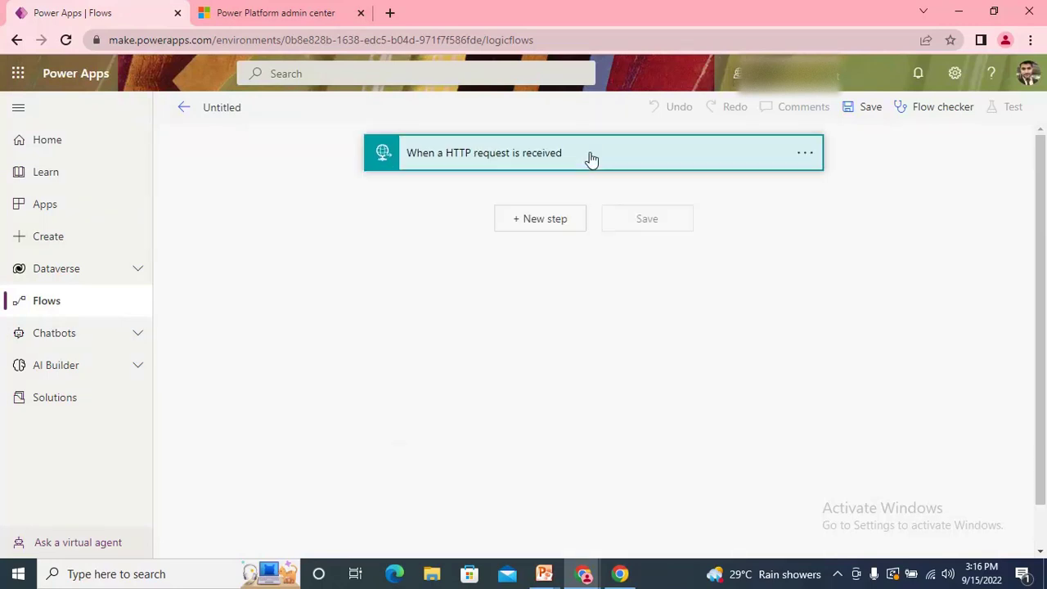
Step: Add an Initialize variable action after the HTTP request trigger, searching for "init"
click(563, 222)
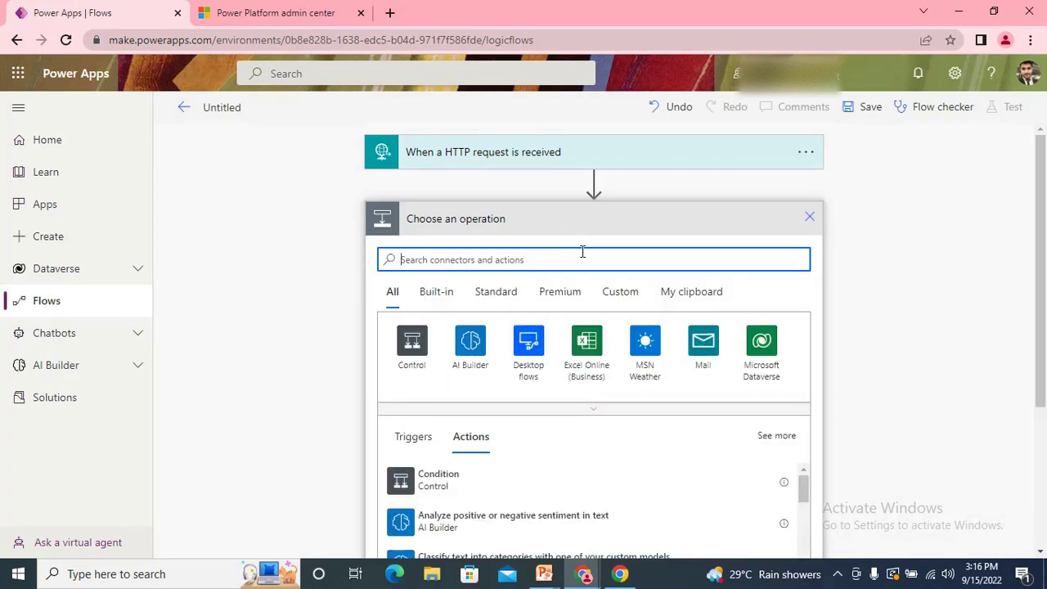
text(init)
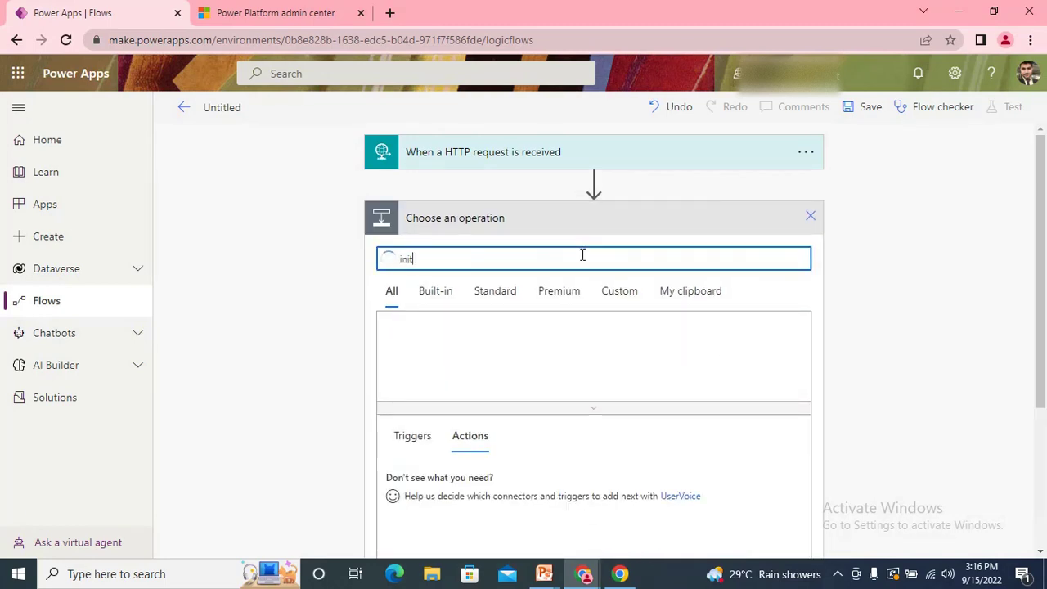
click(442, 486)
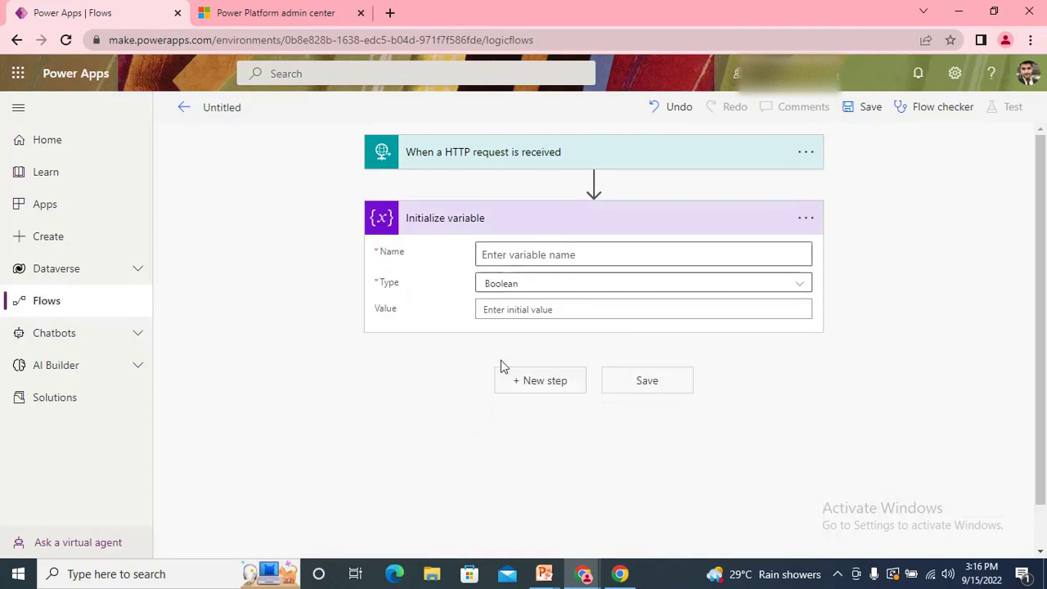
Step: Name the variable Var1, set its type to String and enter a person's first name as its initial value
click(539, 254)
text(Var1)
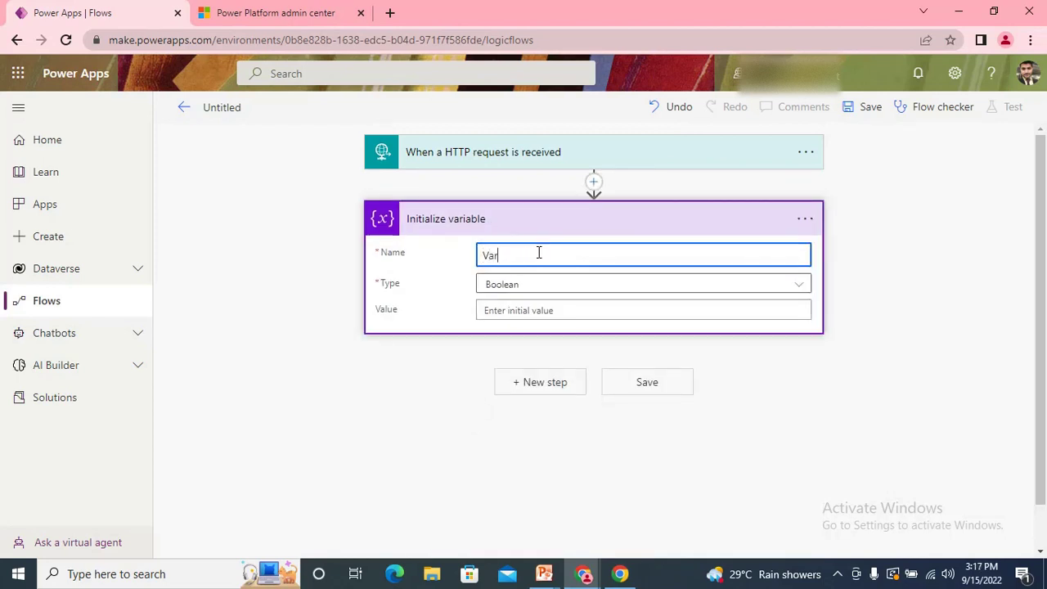
click(535, 286)
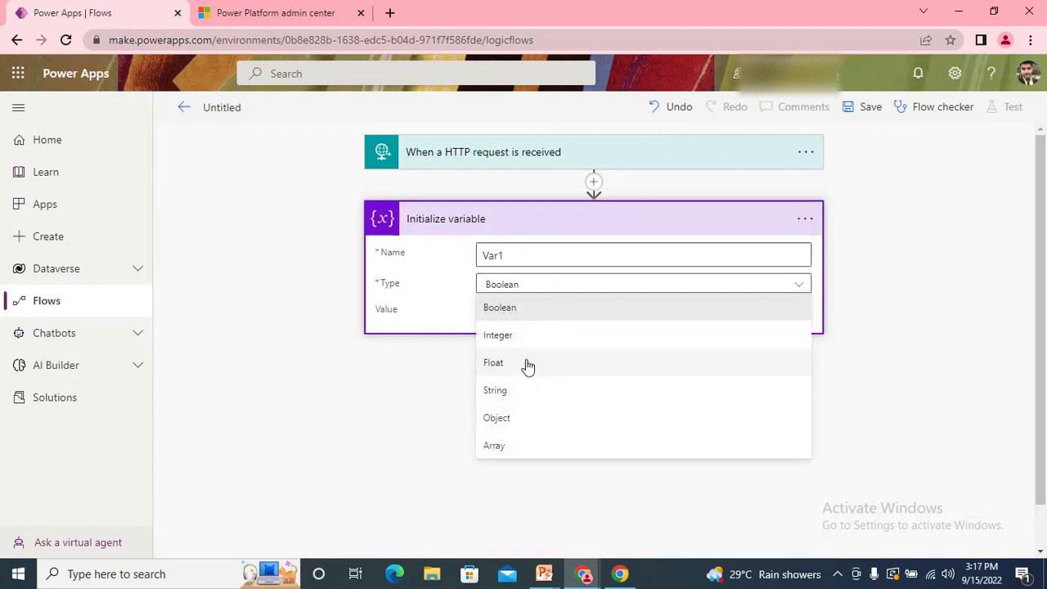
click(524, 392)
click(527, 311)
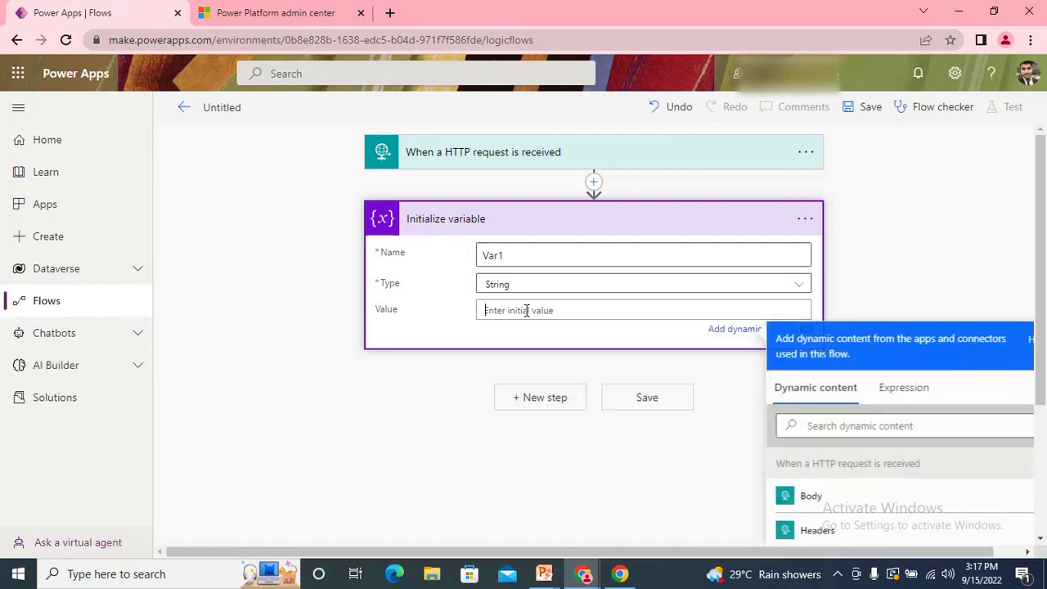
text(Prashant)
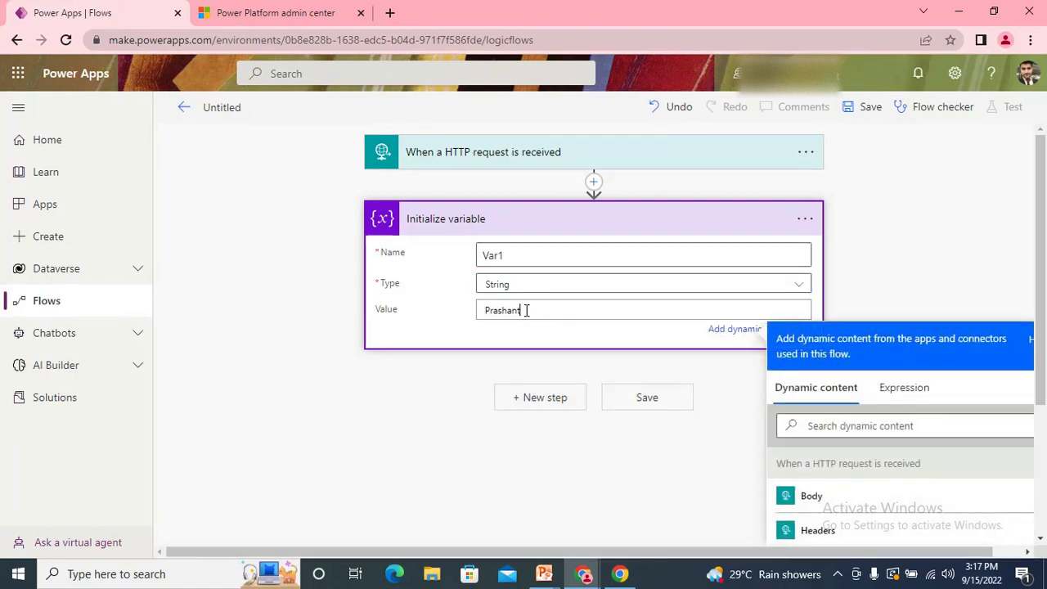
Step: Name the flow "Test Http Dlp", save it and check the details of its HTTP request trigger
click(617, 222)
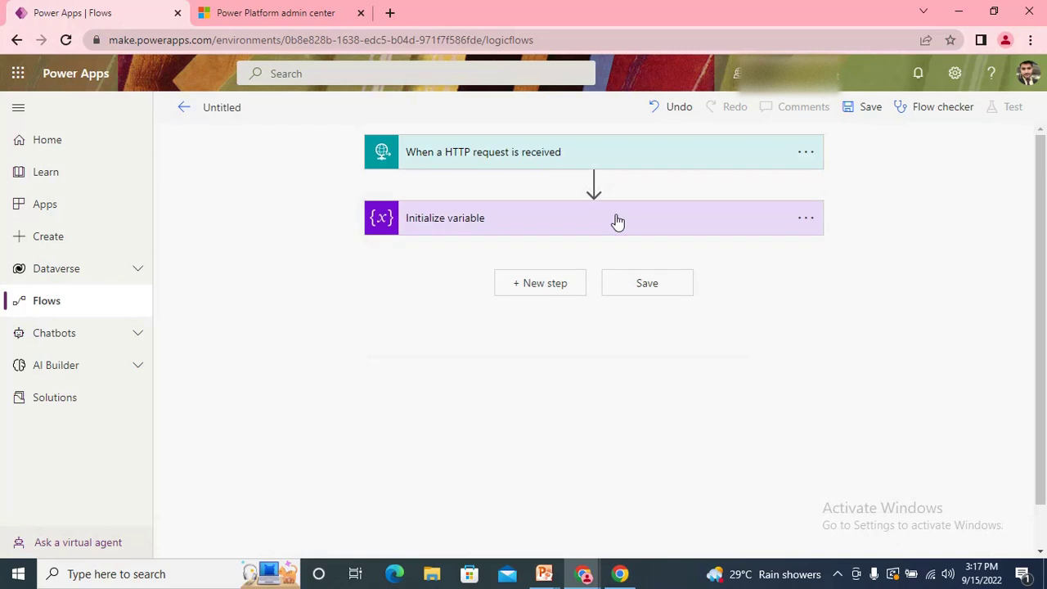
click(214, 106)
key(ctrl+a)
text(Test Http)
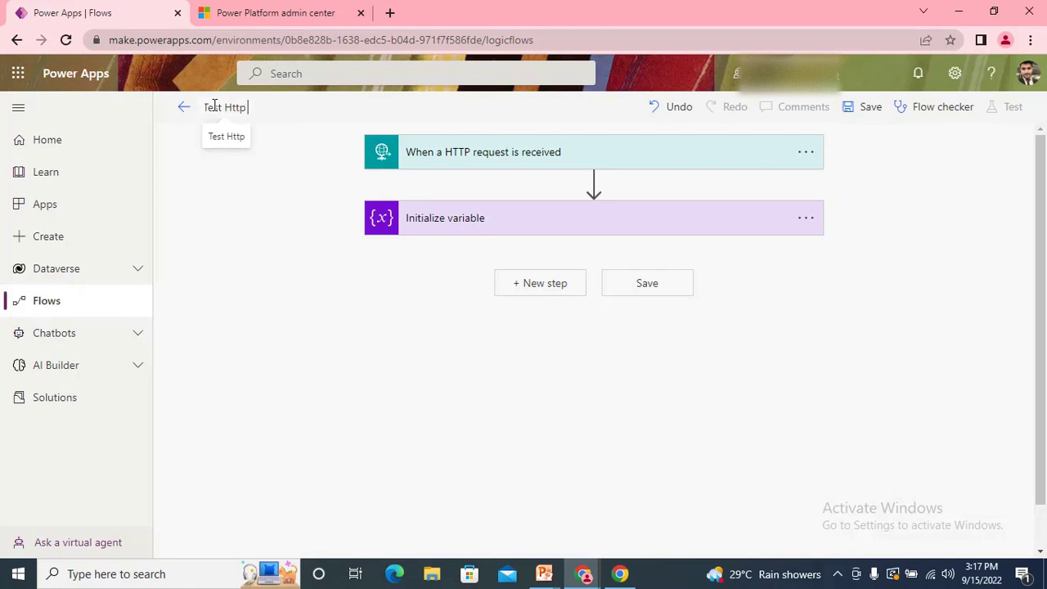
text( Dlp)
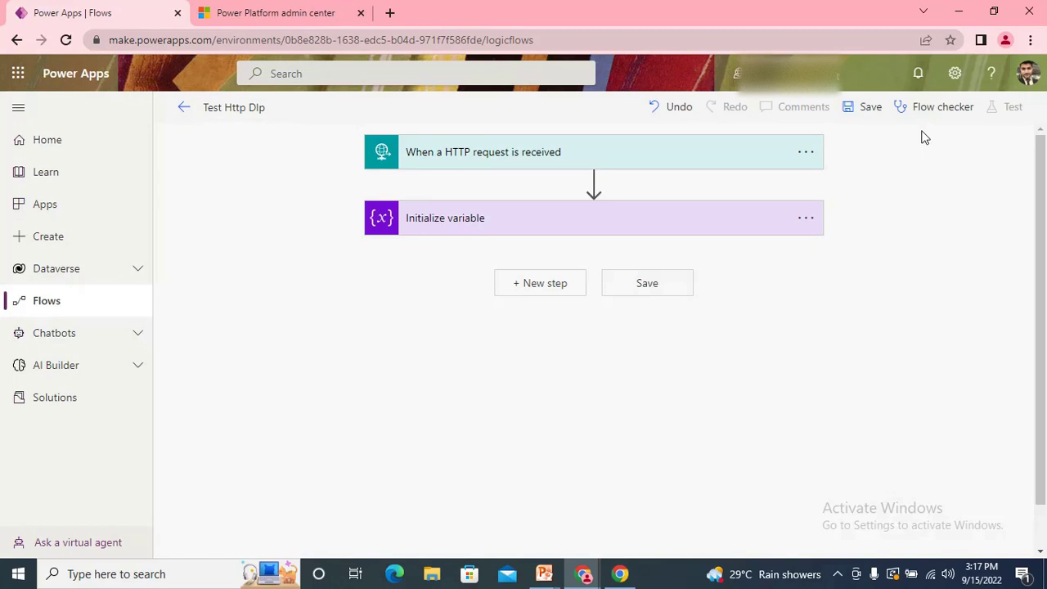
click(870, 108)
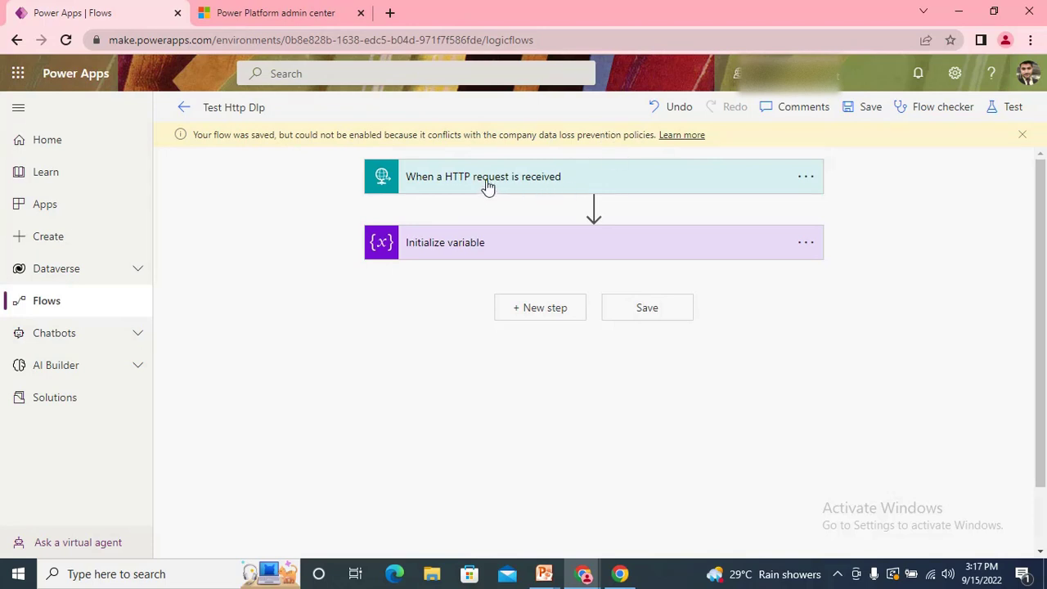
click(534, 178)
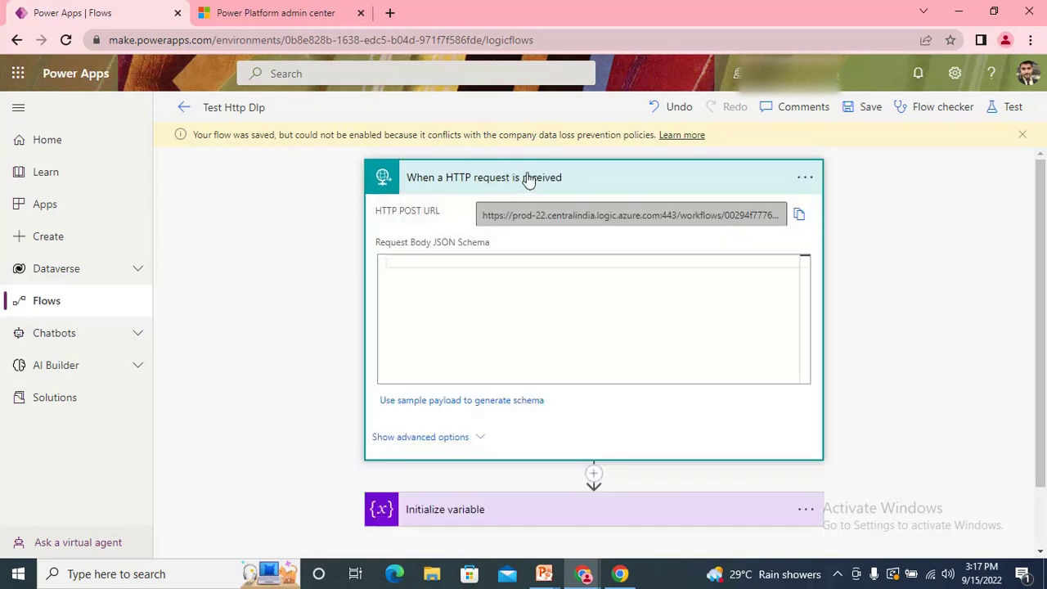
click(528, 177)
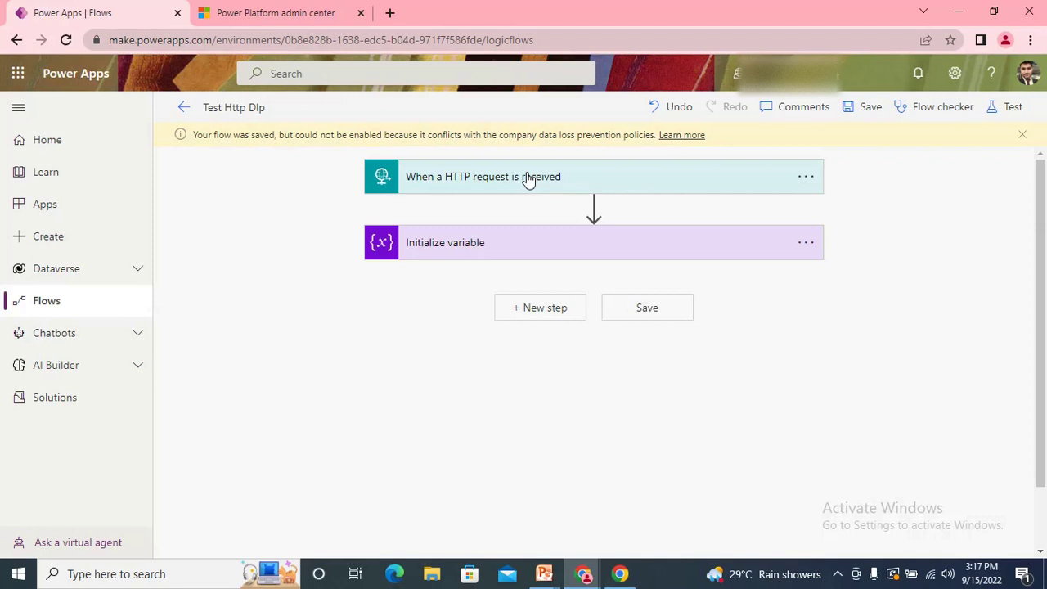
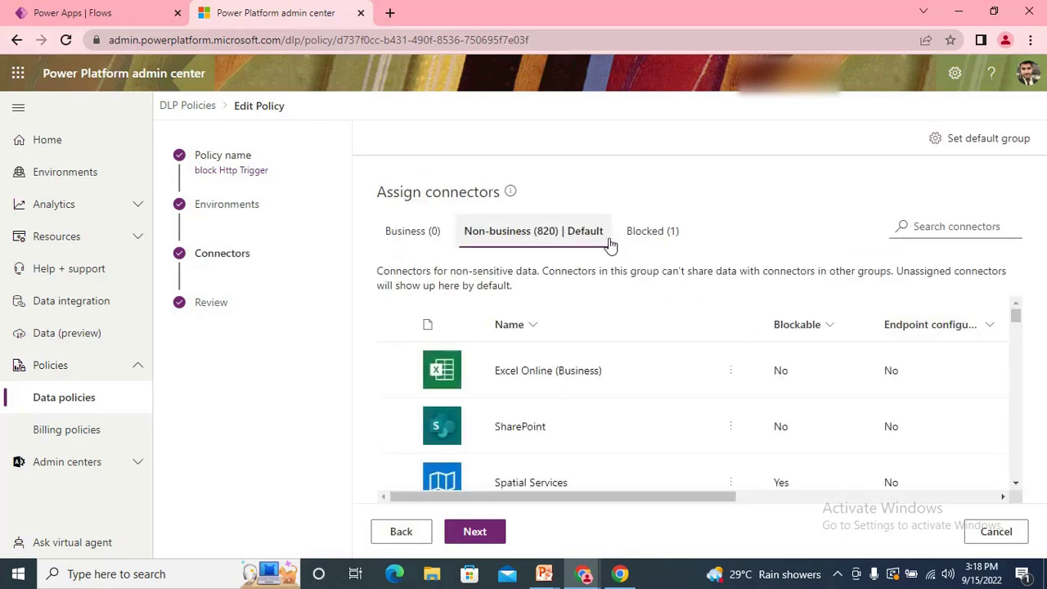
Step: In the Power Platform admin center, review the policy's Blocked, Non-business and Business connector groups
click(646, 236)
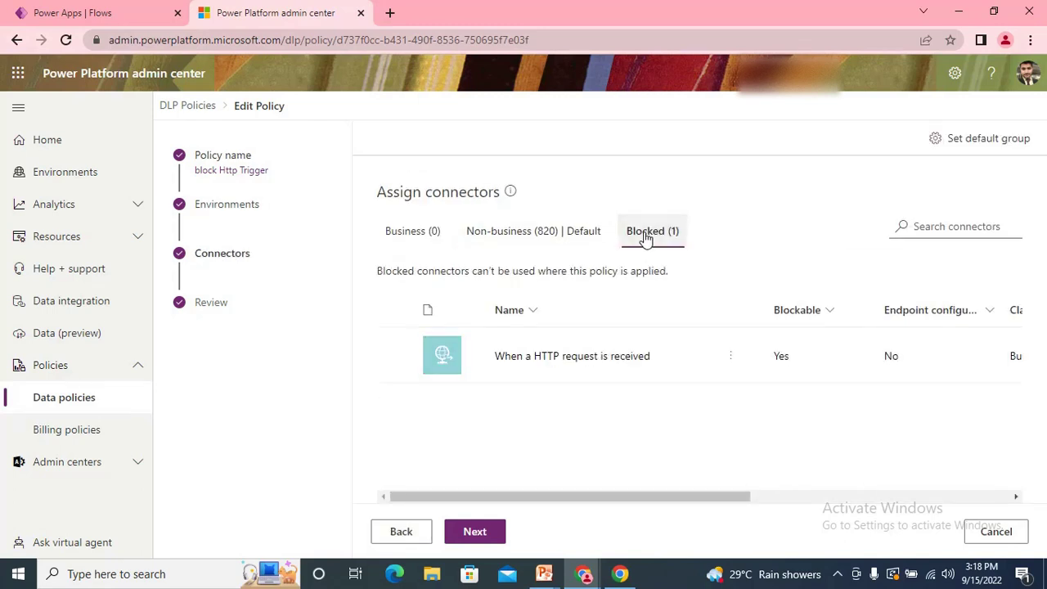
click(545, 235)
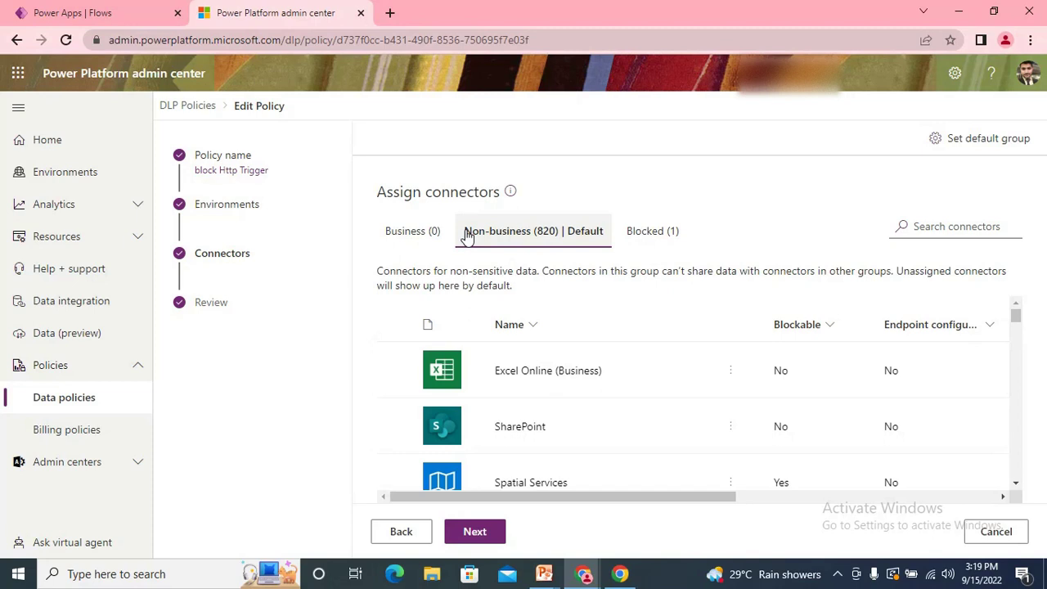
click(409, 239)
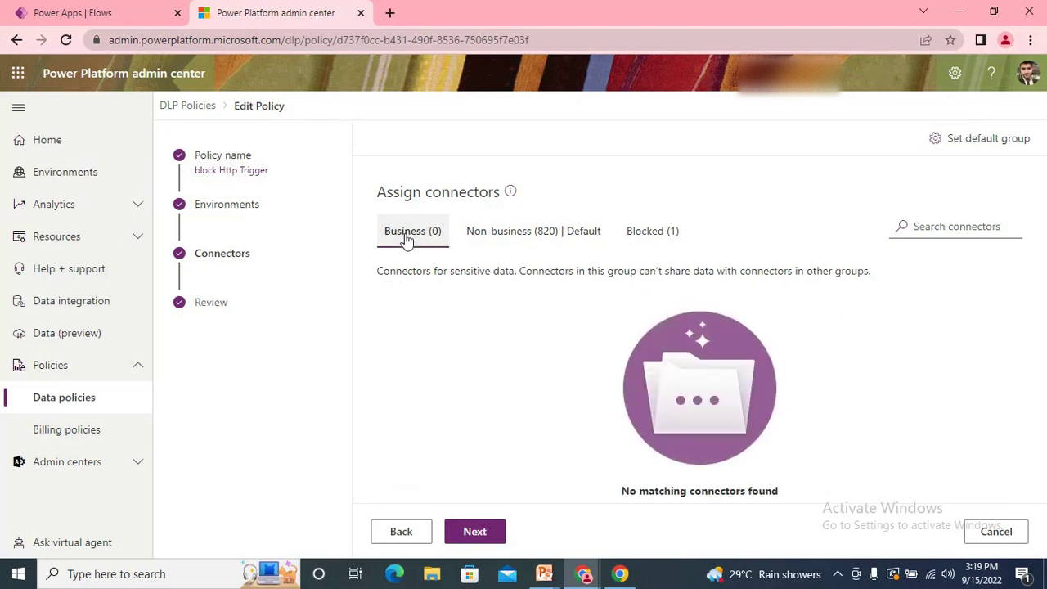
Step: Search the policy's Non-business connectors for "data"
click(968, 233)
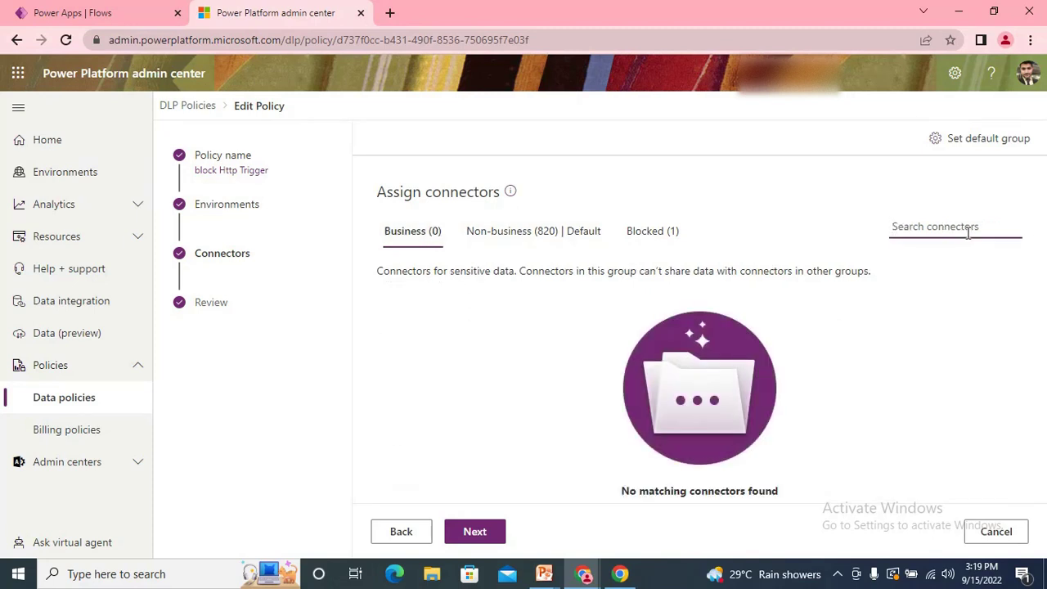
text(dataer)
key(BackSpace)
key(BackSpace)
key(BackSpace)
key(BackSpace)
key(BackSpace)
key(BackSpace)
click(532, 232)
click(966, 226)
text(data)
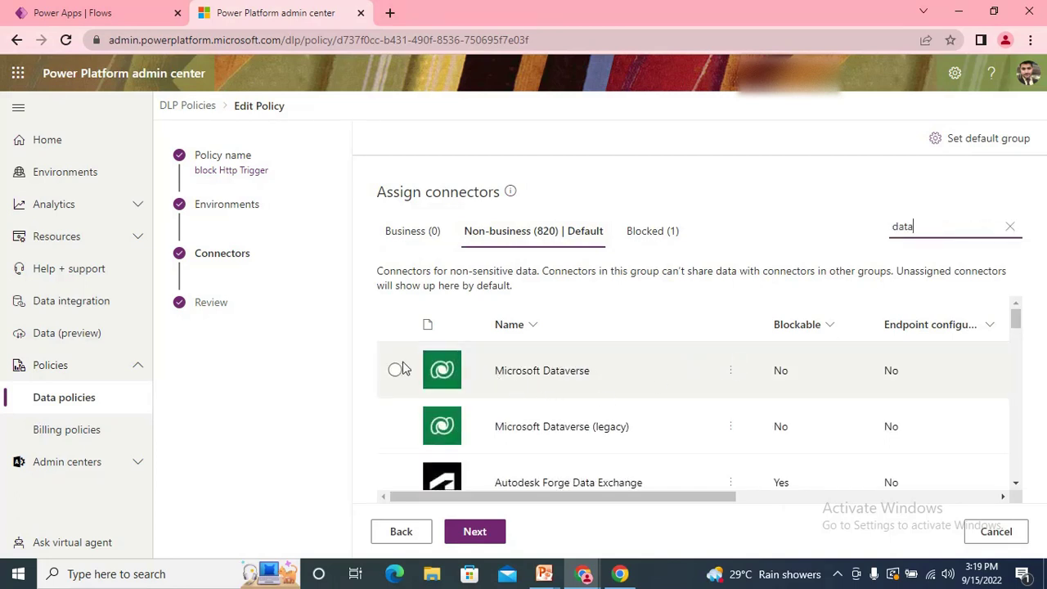
Step: Search the Non-business connectors for "share" and move the SharePoint connector to the Business group
drag(922, 227, 799, 230)
key(BackSpace)
text(sh)
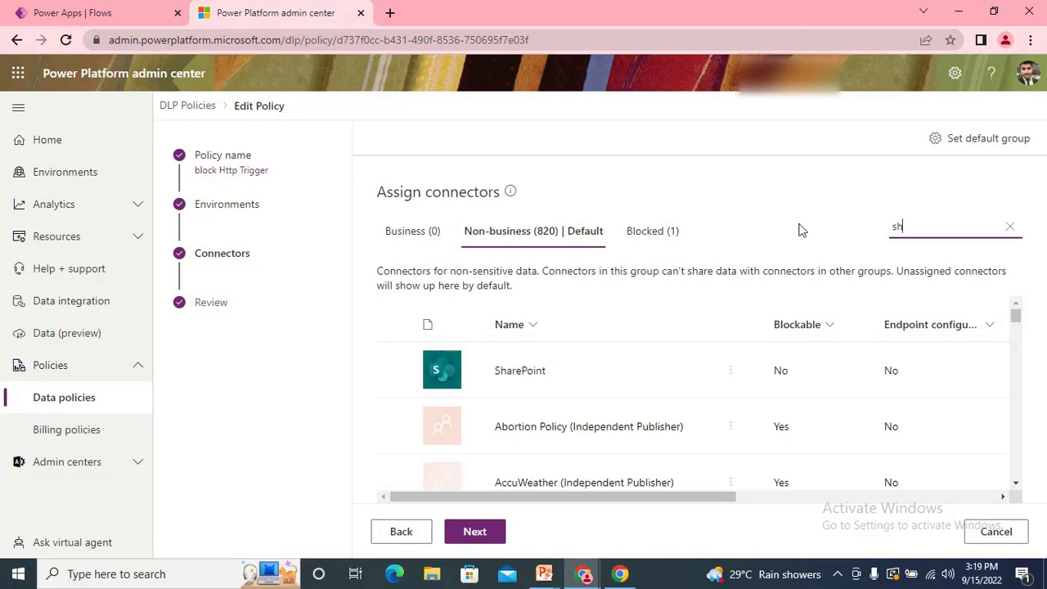
text(are)
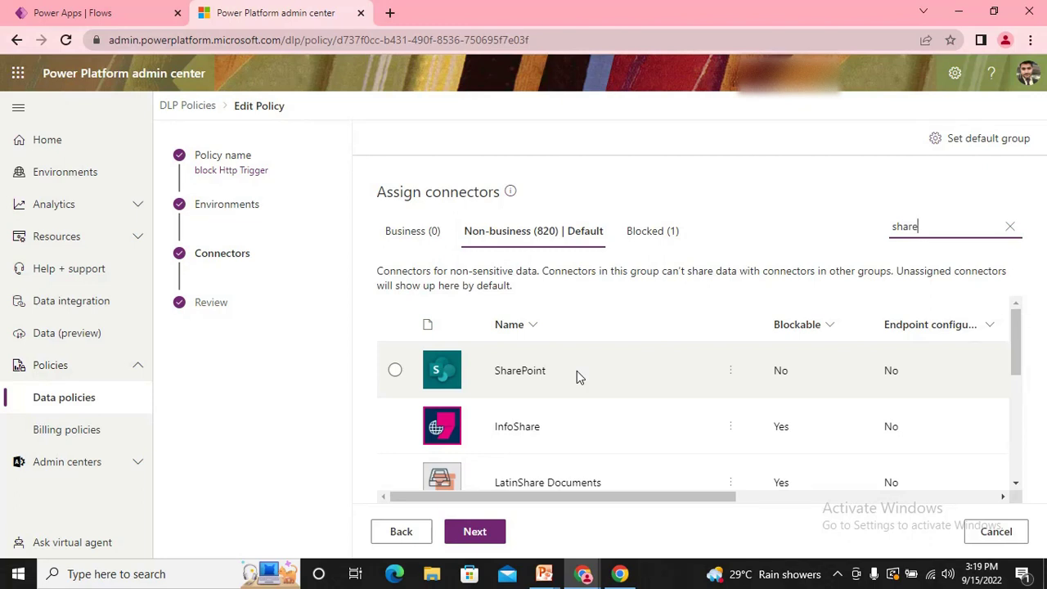
click(577, 371)
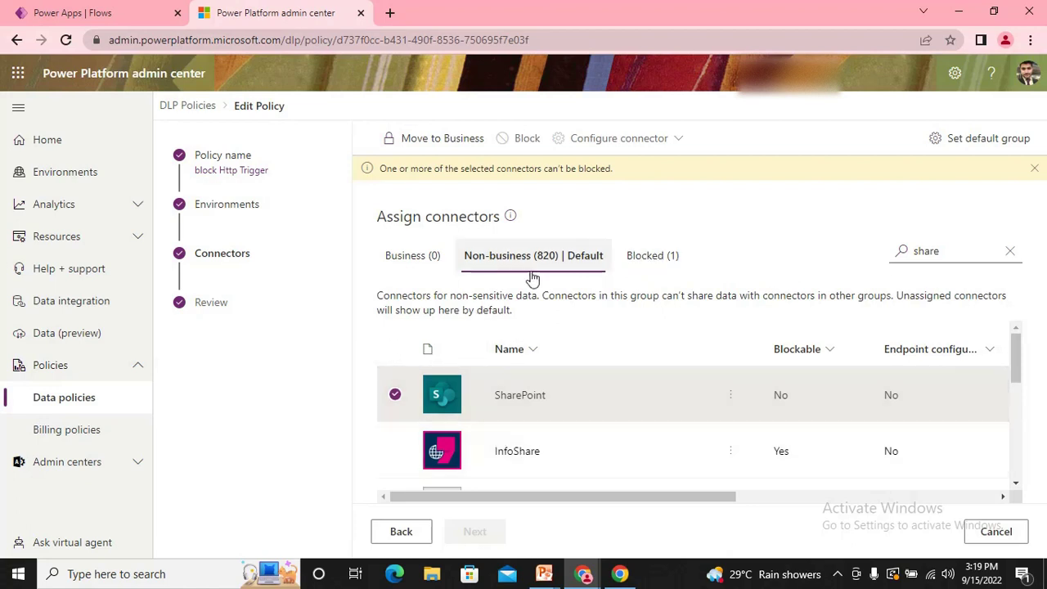
click(443, 141)
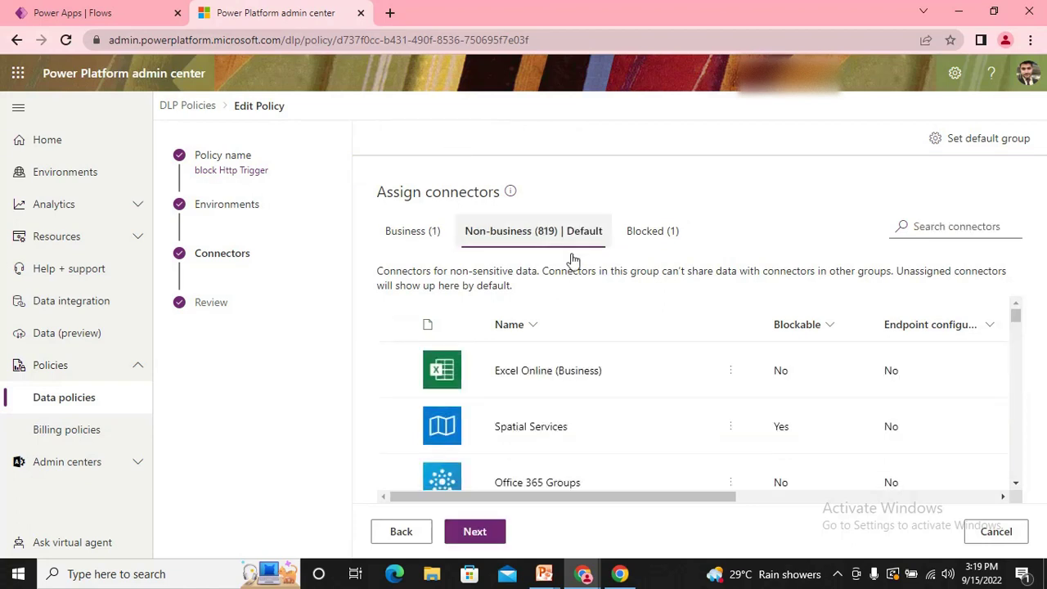
Step: Move the blocked "When a HTTP request is received" connector to the Non-business group and check the Business group
click(650, 240)
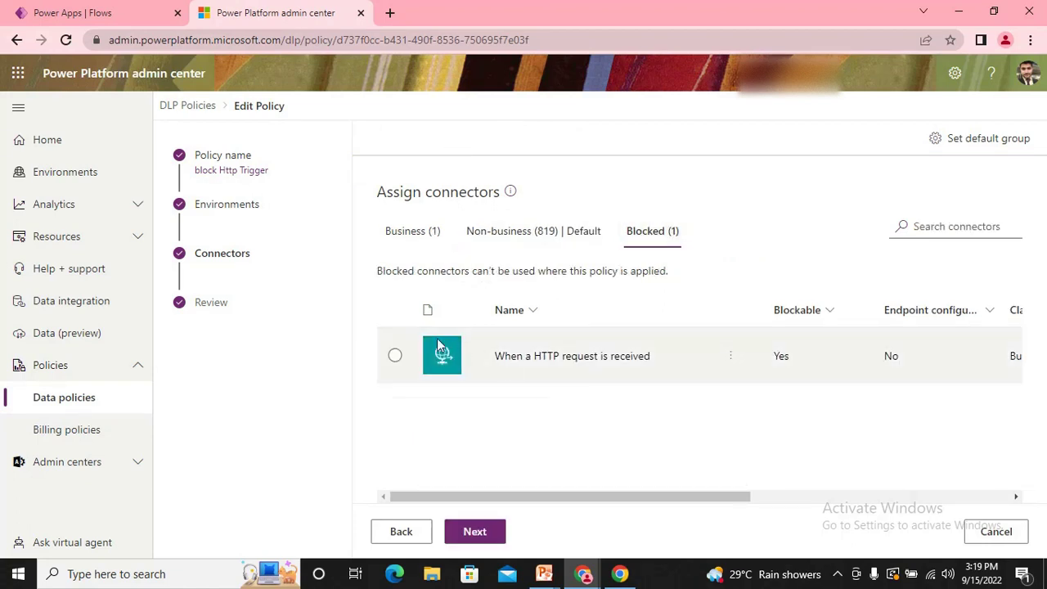
click(394, 357)
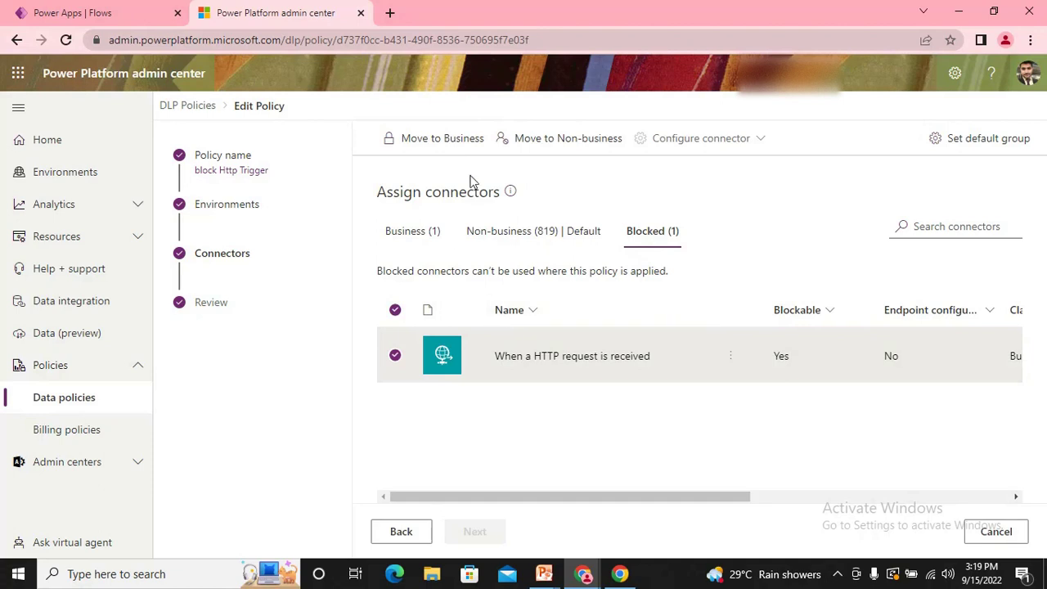
click(534, 145)
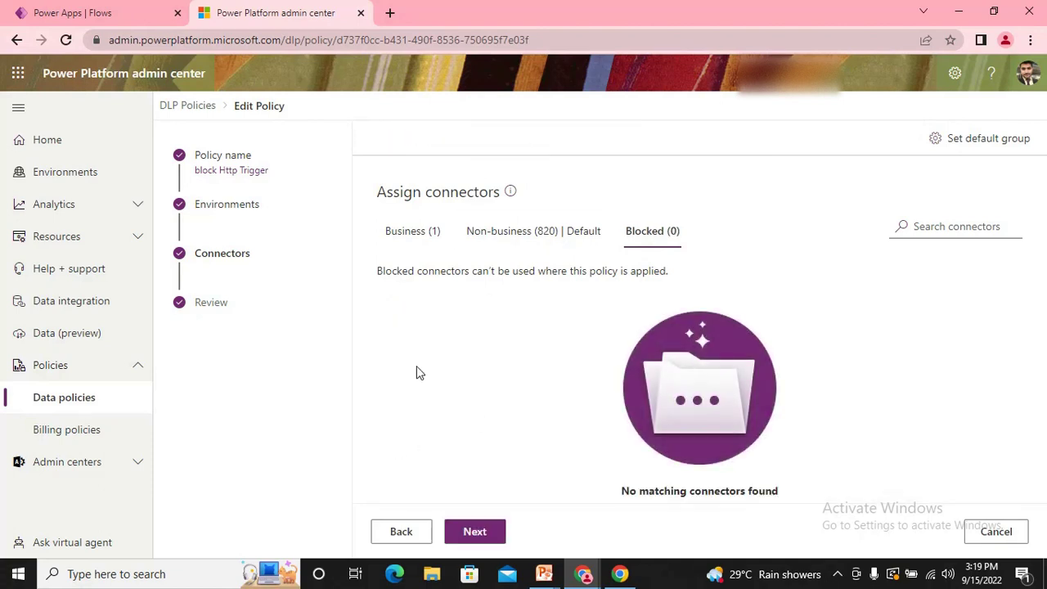
click(398, 233)
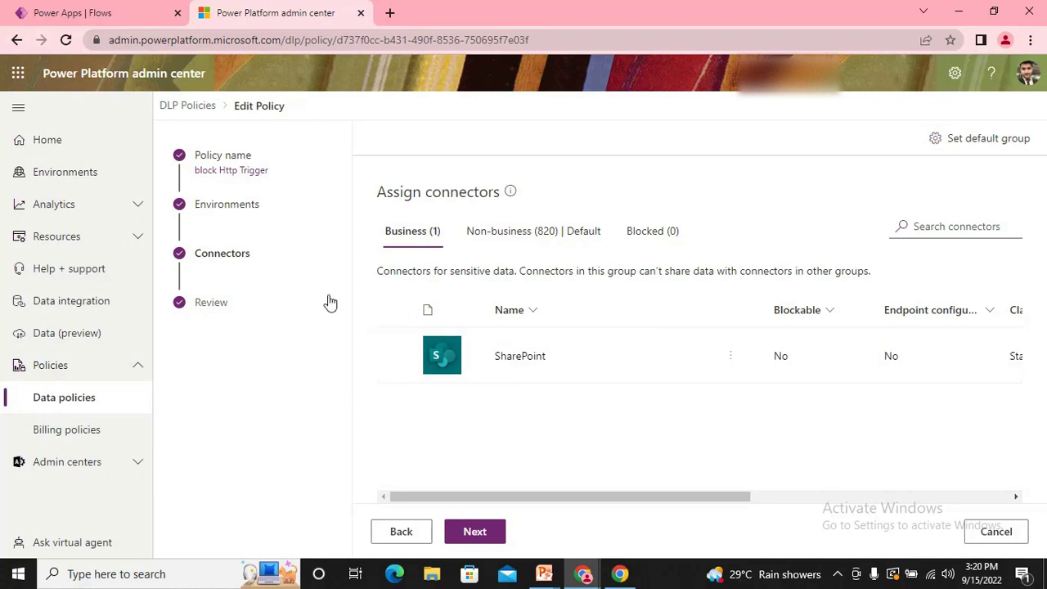
Step: Go to the policy review and rename the policy "Sharepoint is for Bussiness only"
click(491, 534)
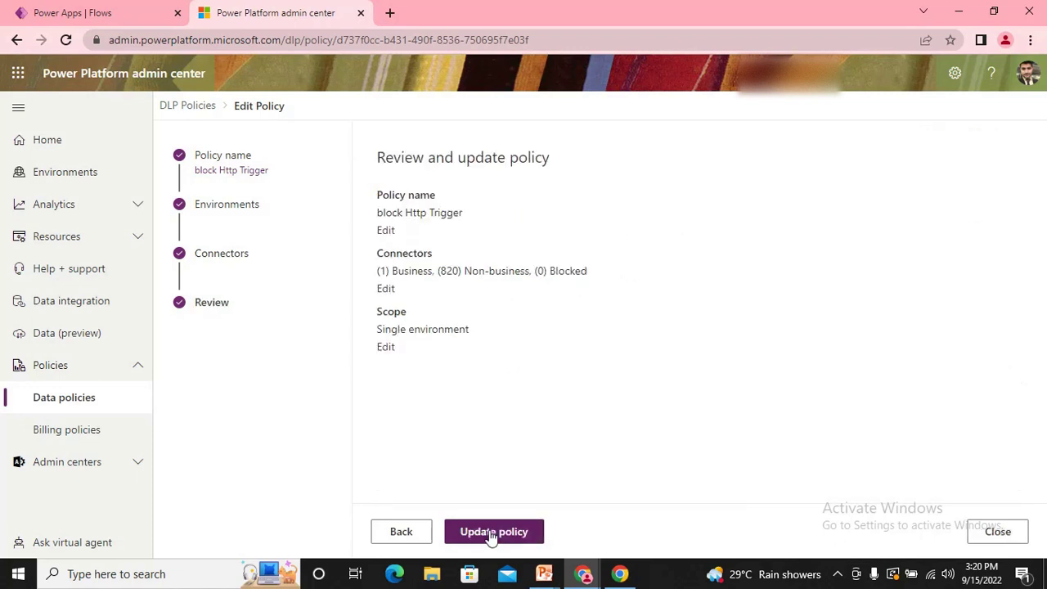
click(385, 231)
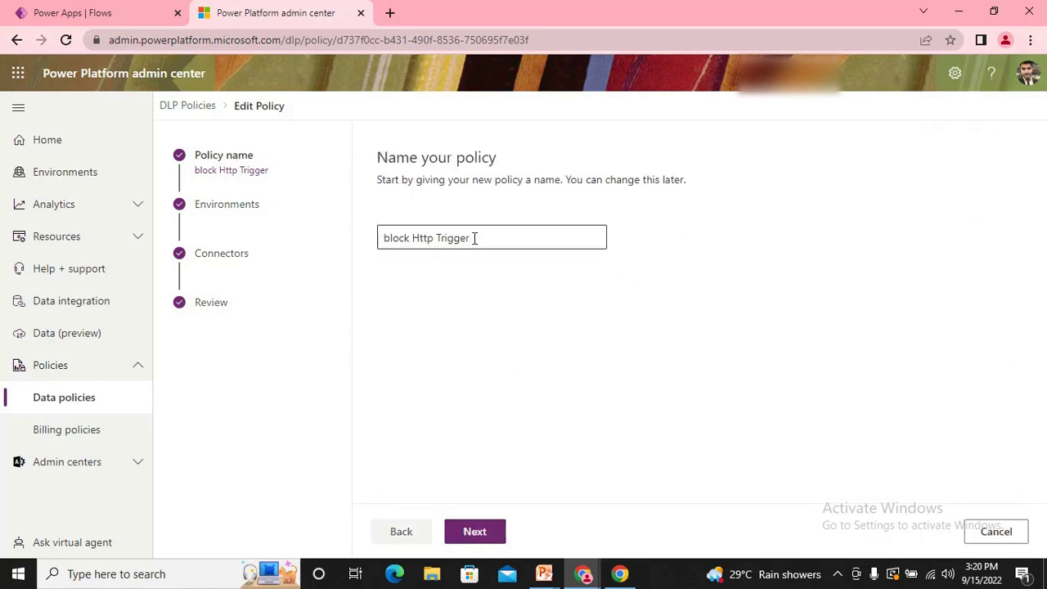
drag(475, 236, 240, 236)
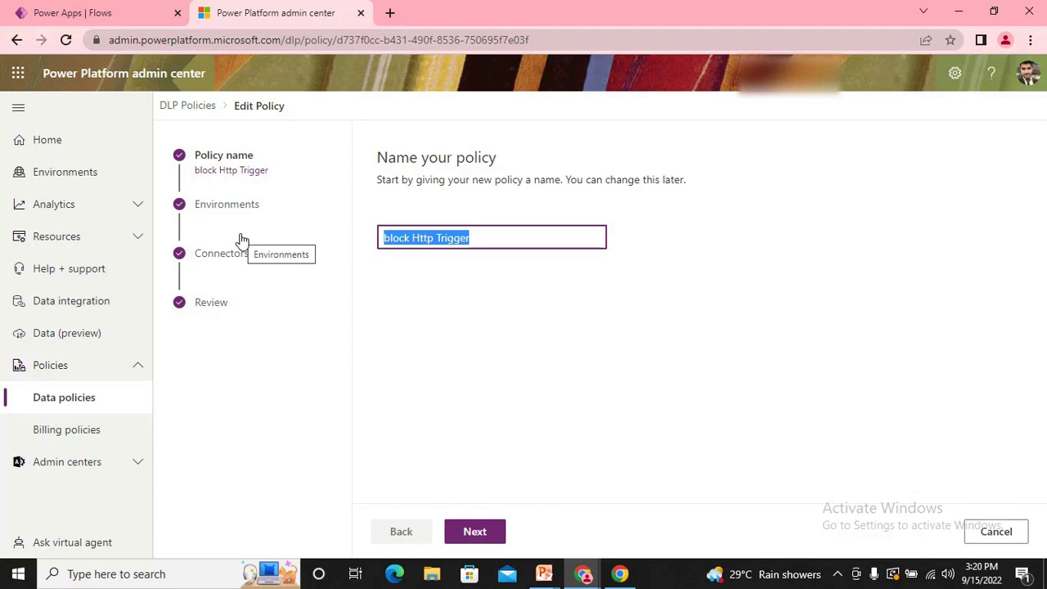
text(maker)
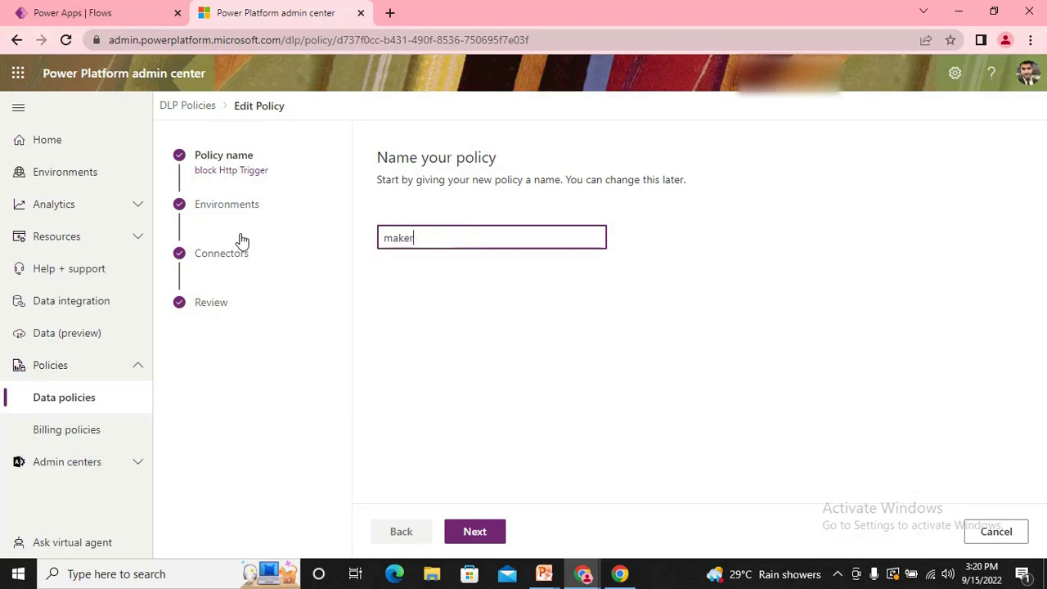
key(BackSpace)
text( Sharepoint Bus)
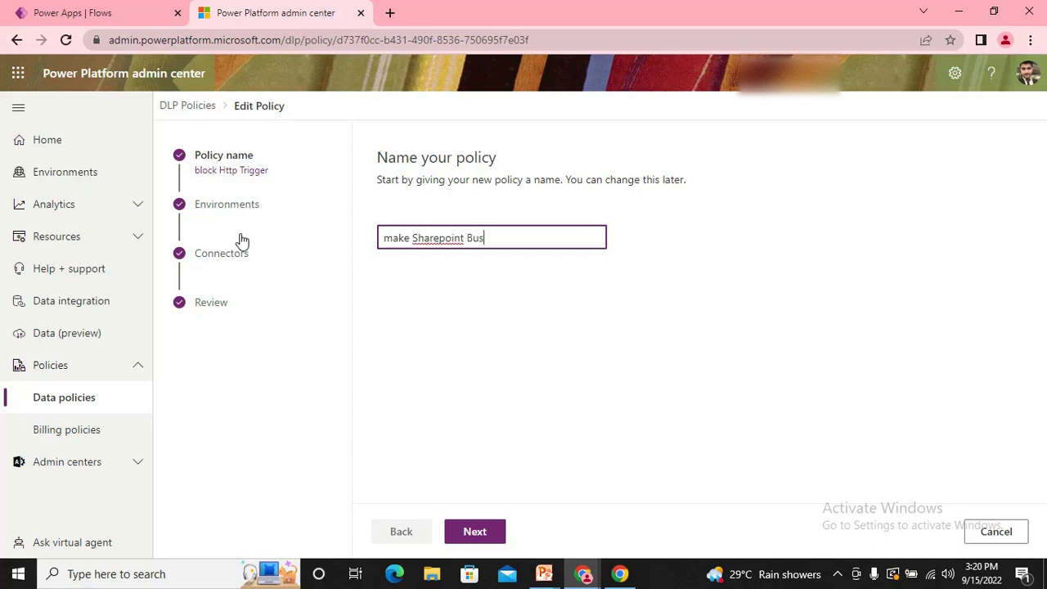
text(siness COnne)
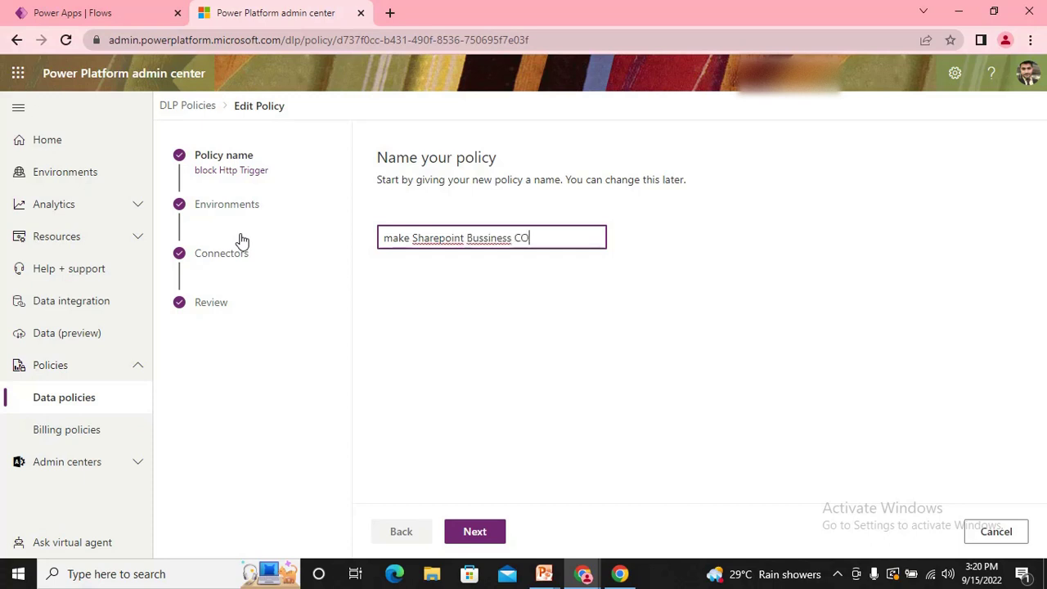
key(BackSpace)
key(BackSpace)
key(BackSpace)
key(BackSpace)
key(Left)
key(Left)
key(Left)
key(Left)
key(Left)
key(Left)
key(Left)
key(Left)
key(Left)
key(Left)
key(Left)
key(Left)
key(Left)
key(Left)
key(Right)
key(Right)
key(Right)
key(Right)
key(BackSpace)
key(BackSpace)
key(BackSpace)
key(BackSpace)
key(Delete)
key(Delete)
key(Right)
key(Right)
key(Right)
key(Right)
key(Right)
key(Right)
key(Right)
key(Right)
key(Right)
key(Right)
text(is for)
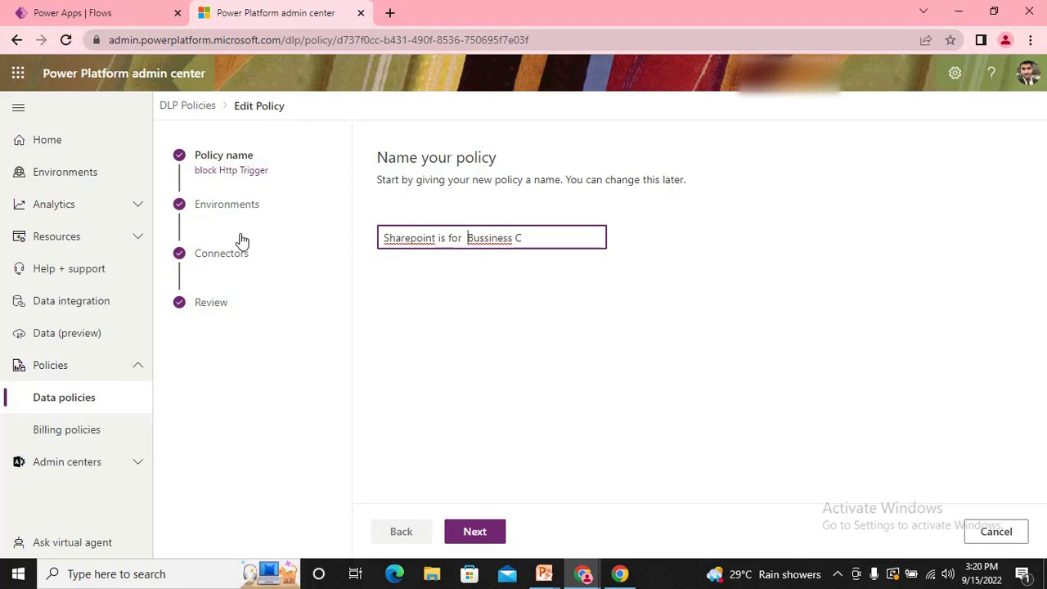
key(BackSpace)
key(Right)
key(Right)
key(Right)
key(Right)
key(Right)
key(Right)
key(Right)
key(Delete)
text(only)
click(471, 308)
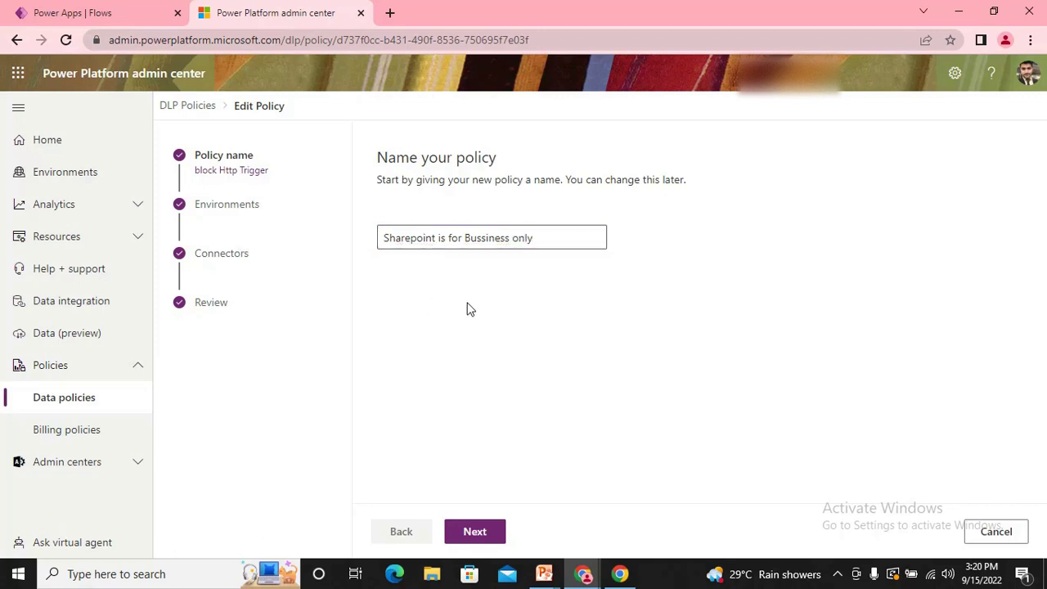
Step: Go through the policy's environment and connector assignments to the review and update the policy
click(494, 534)
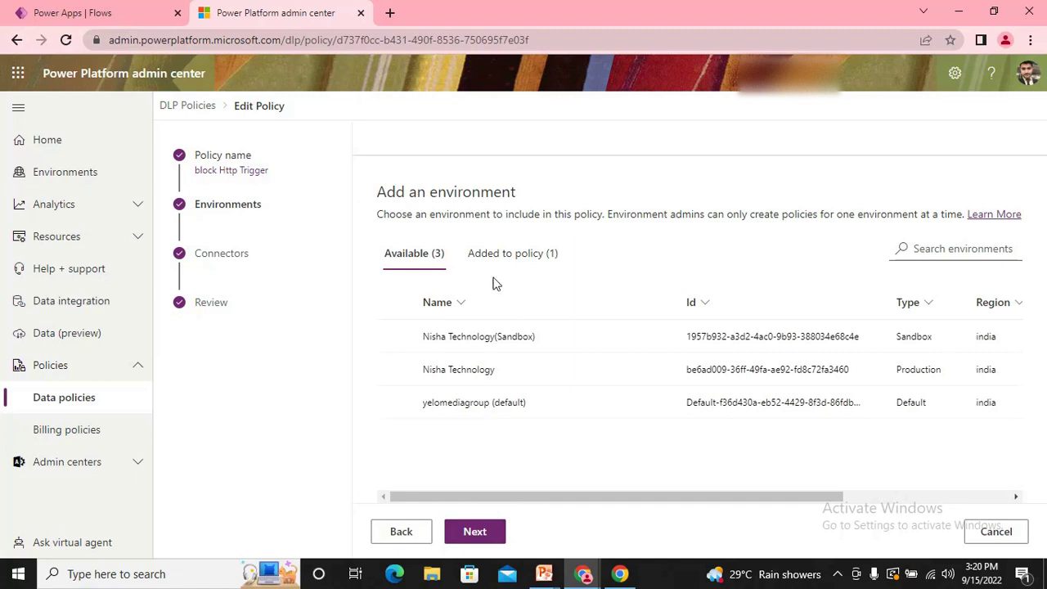
click(222, 255)
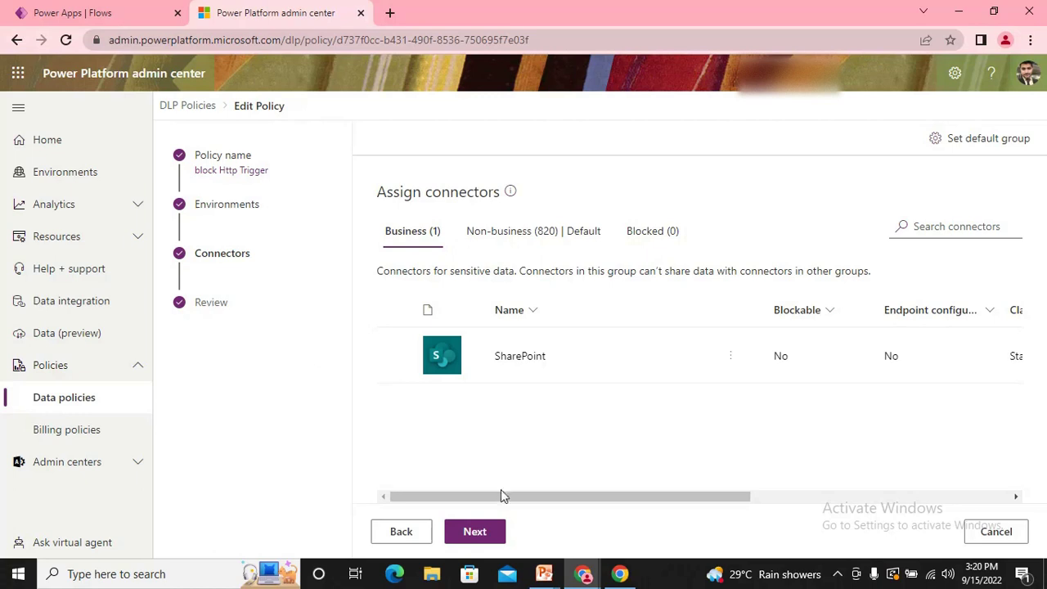
click(483, 533)
click(487, 532)
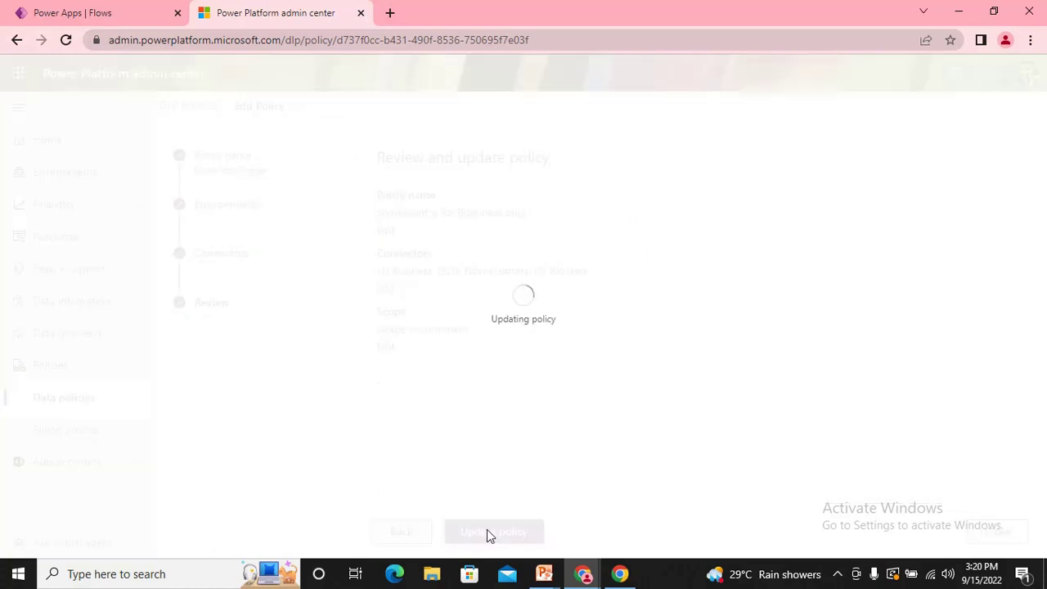
Step: Switch to the Test Http Dlp flow in Power Apps and add the SharePoint Get items action after Initialize variable, searching for "Share"
click(99, 12)
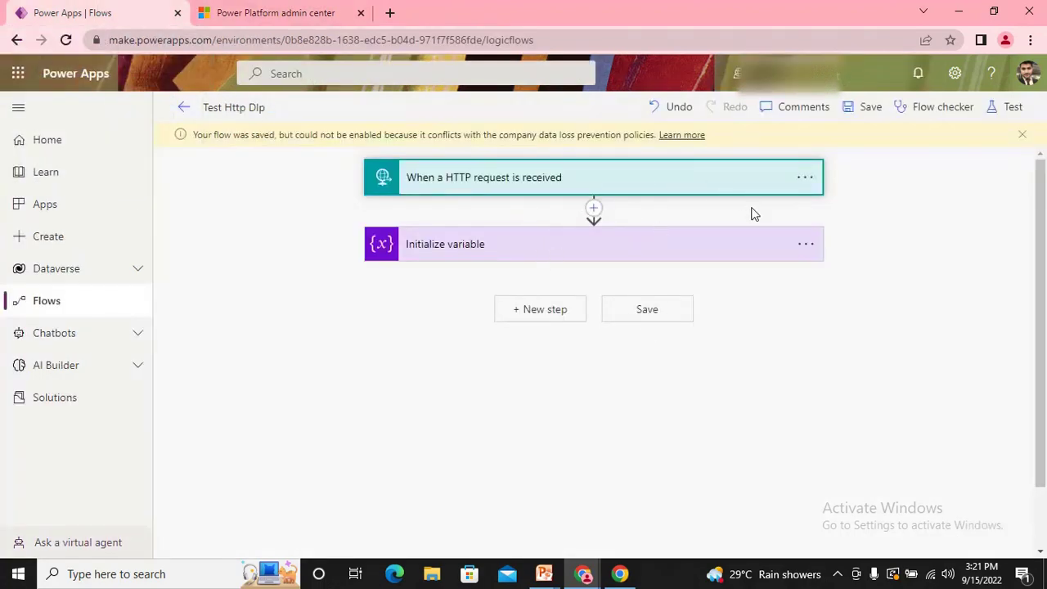
click(561, 318)
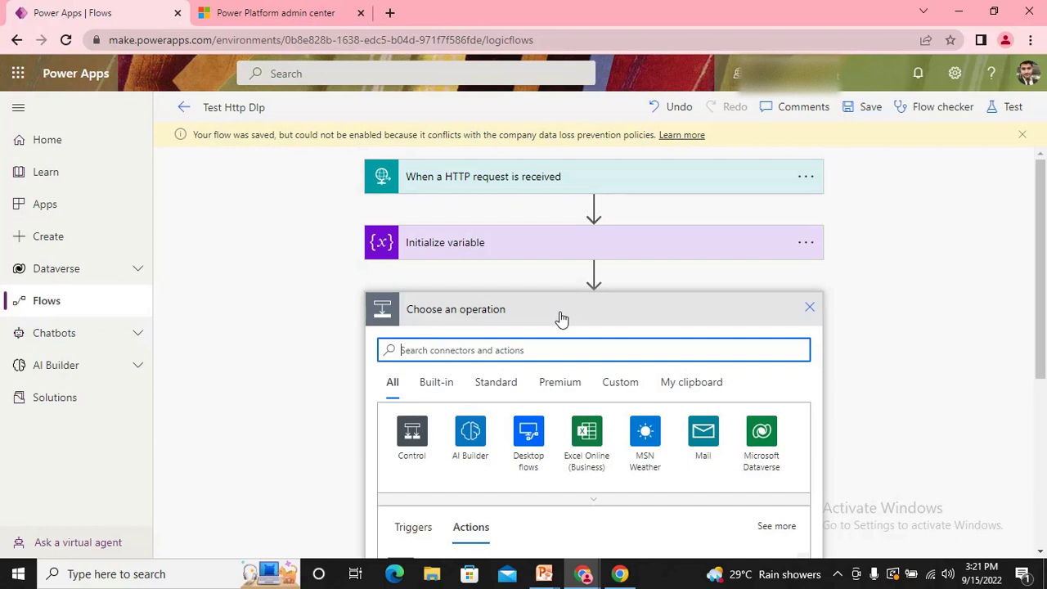
scroll(1044, 260, down, 1)
scroll(1044, 260, down, 2)
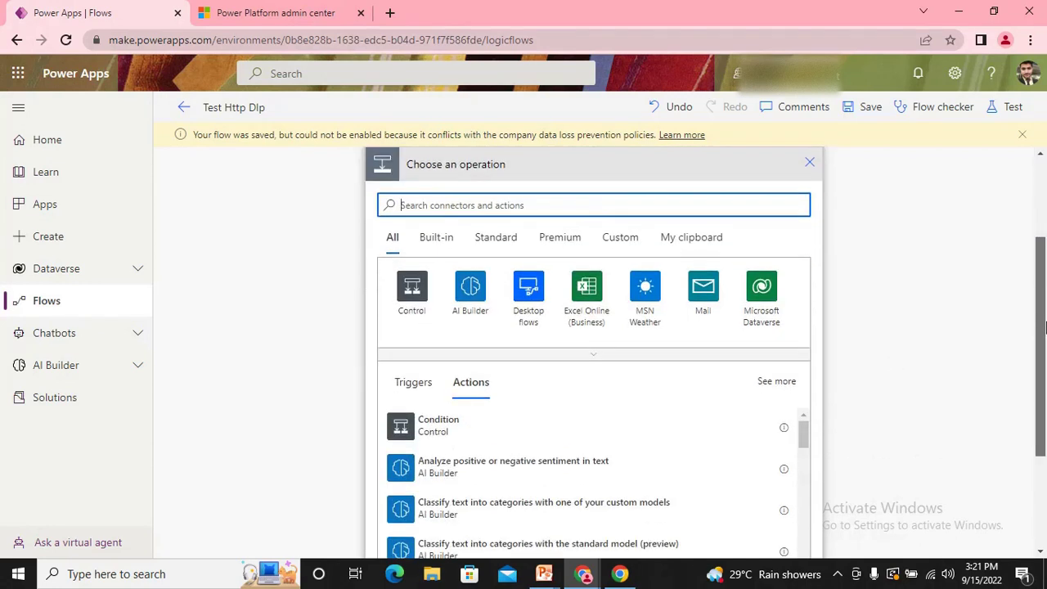
text(Share)
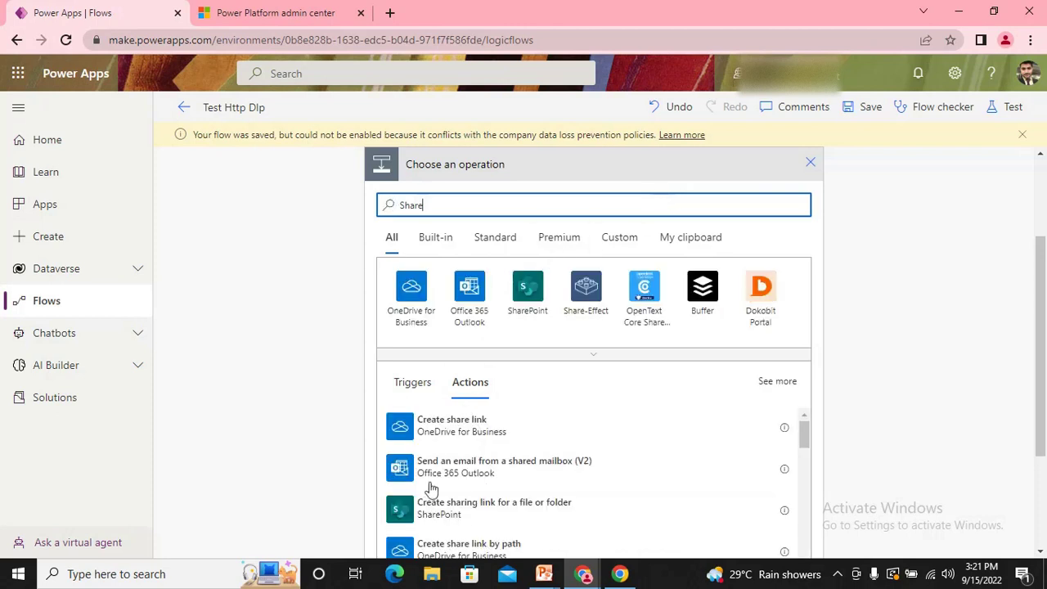
click(525, 304)
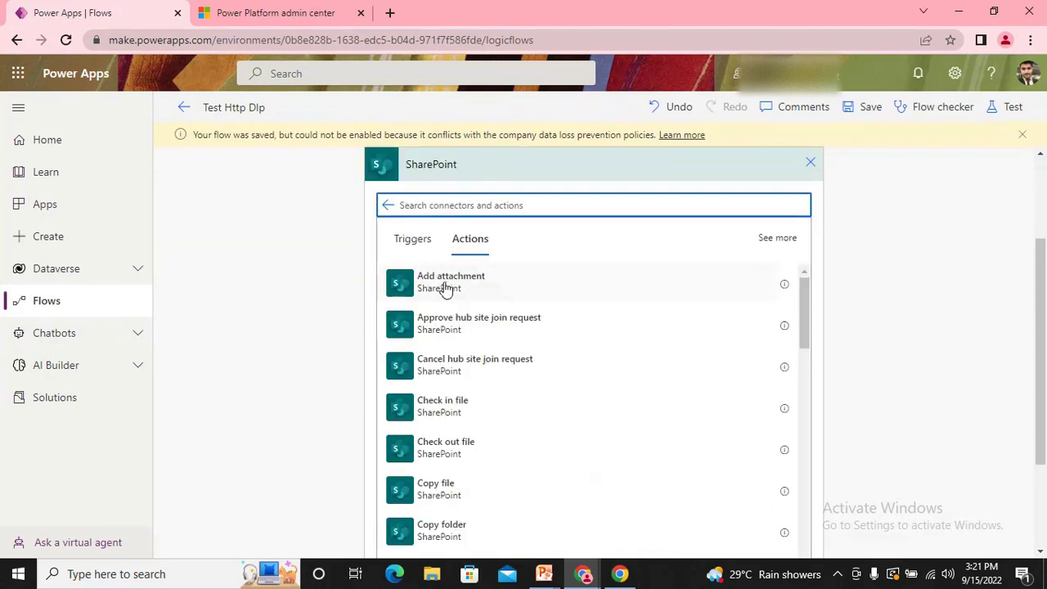
drag(804, 301, 823, 381)
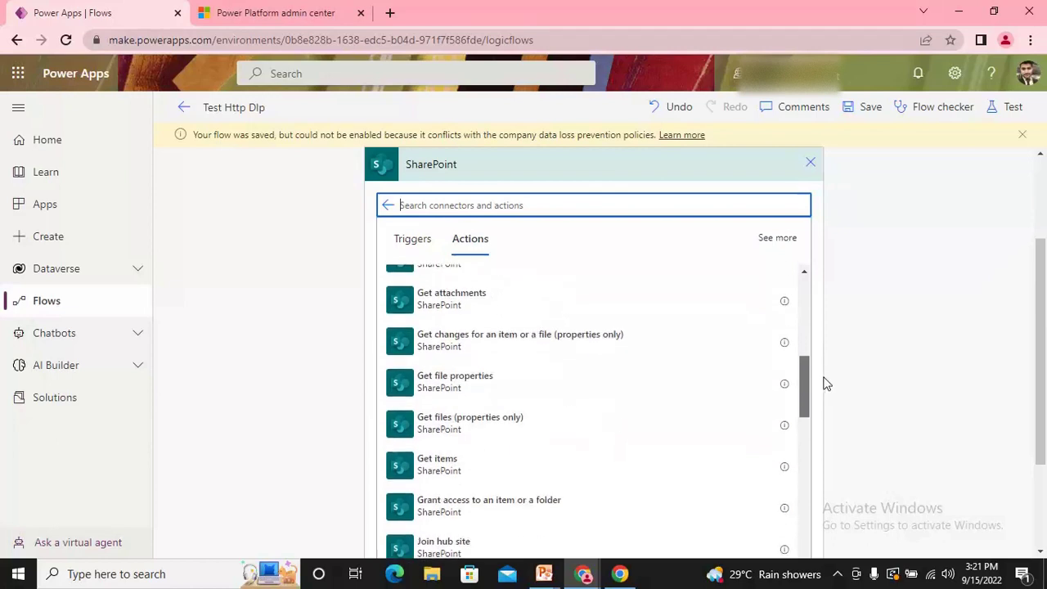
click(479, 477)
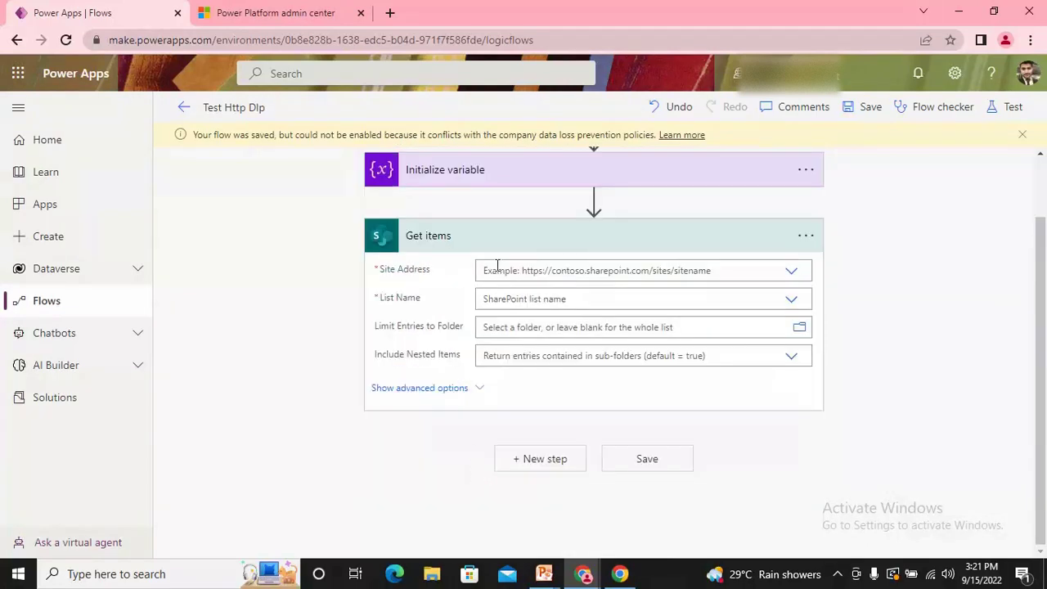
Step: Set the Get items site address to ProductionSite and the list name to AllChecklist, and save the flow
text(prod)
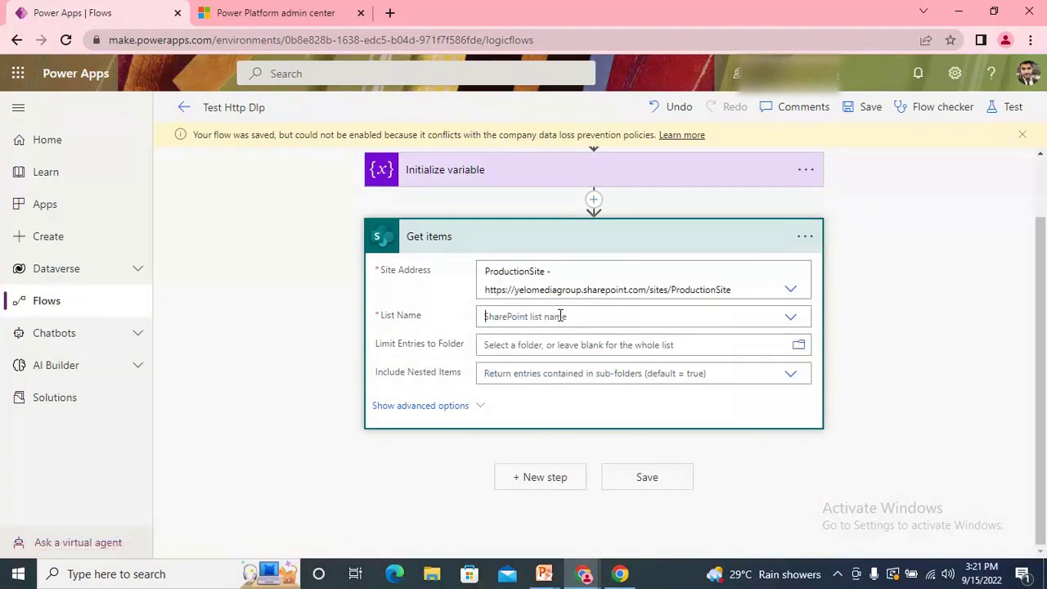
click(560, 317)
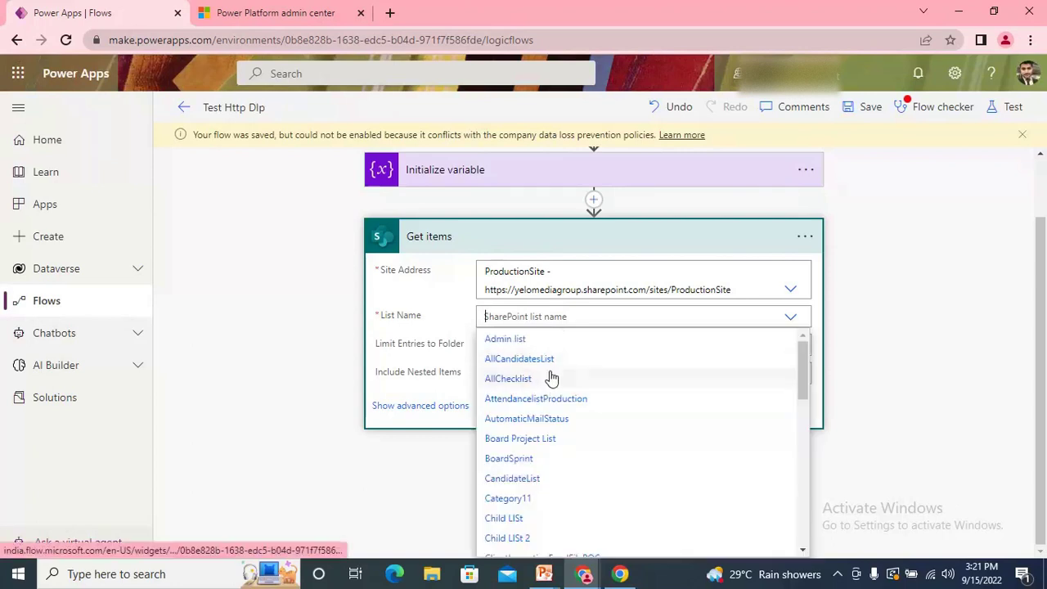
click(532, 376)
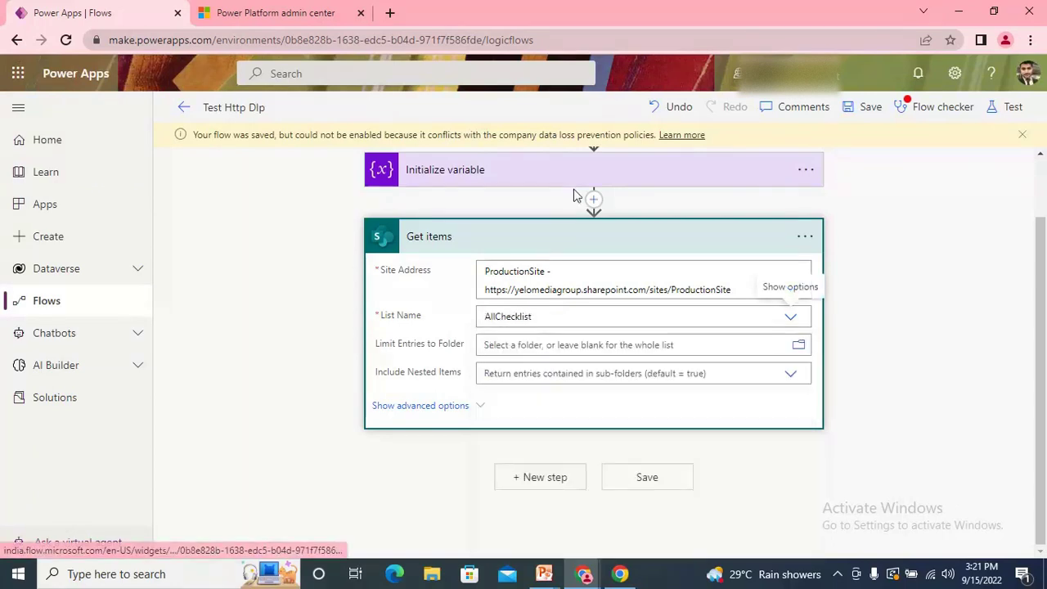
click(578, 245)
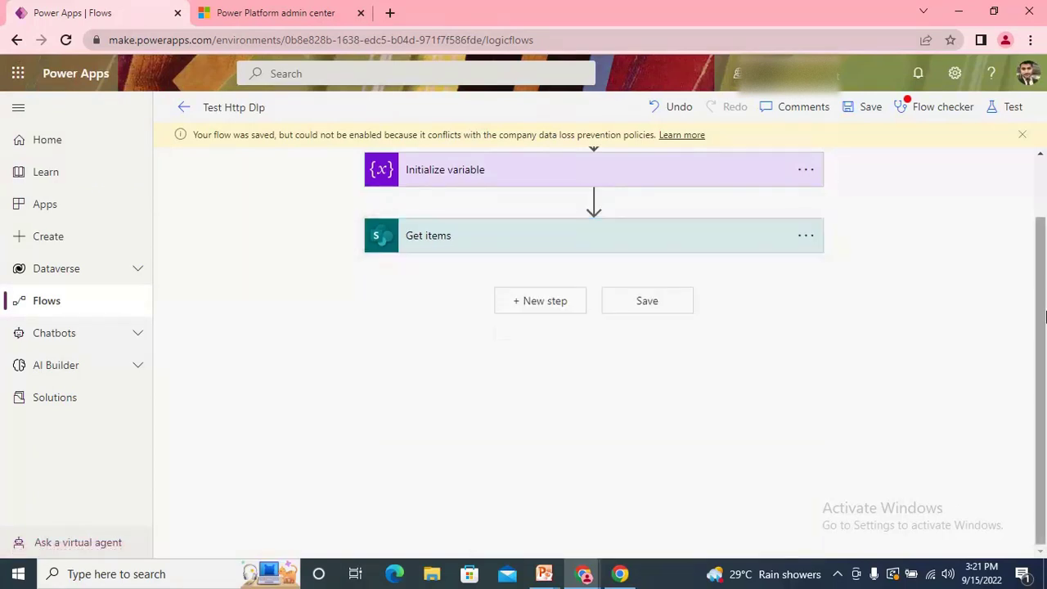
click(870, 114)
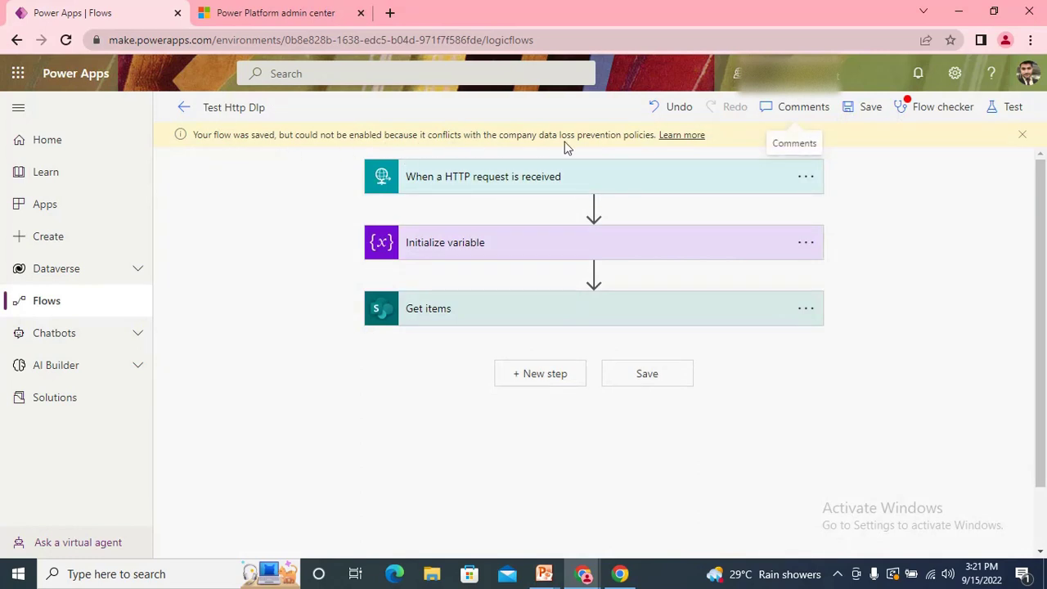
Step: Examine the errors and warnings that the flow checker lists for the Test Http Dlp flow
click(928, 114)
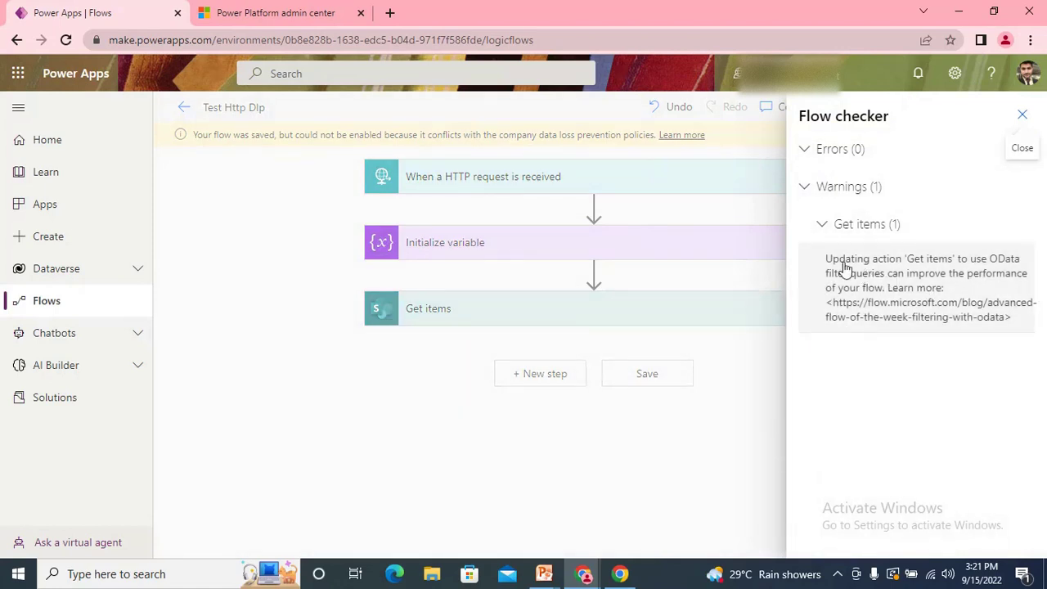
click(806, 186)
click(806, 186)
click(806, 149)
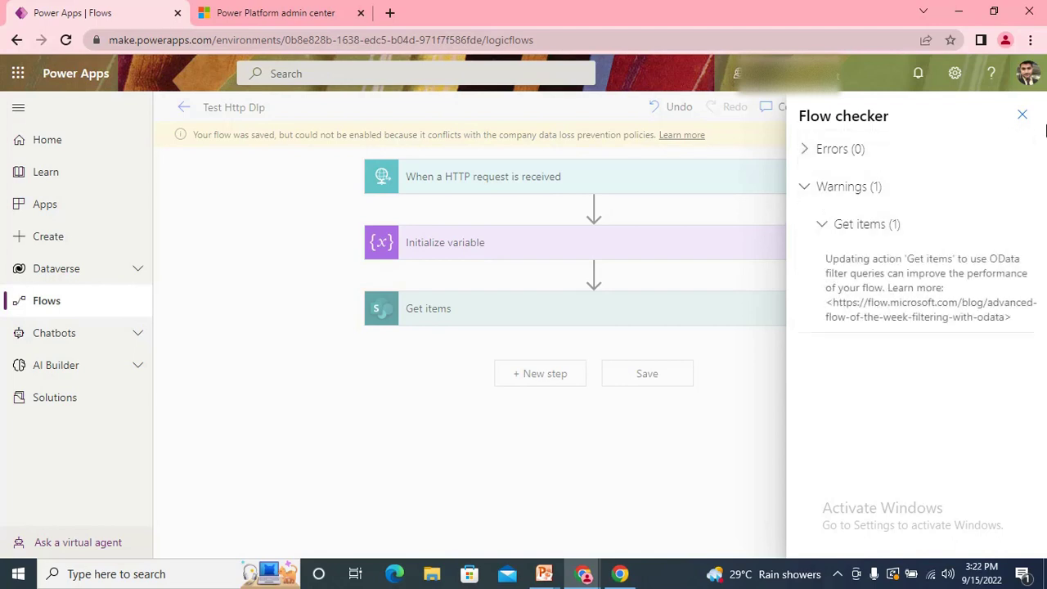
click(1022, 114)
Step: Reload the flows page, reopen Test Http Dlp for editing, then delete its Get items action and save the flow
click(69, 43)
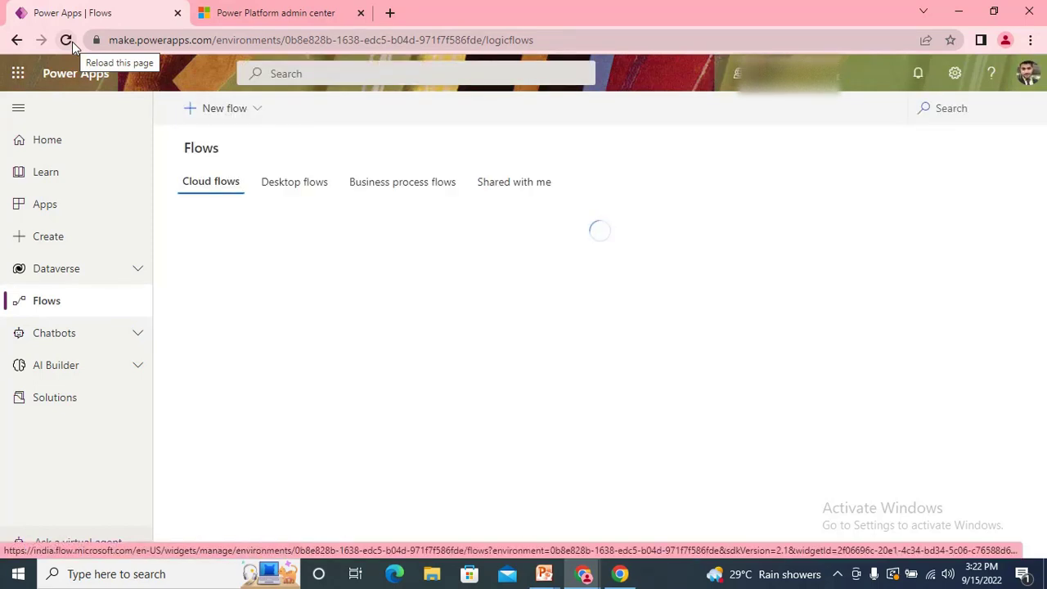
click(69, 42)
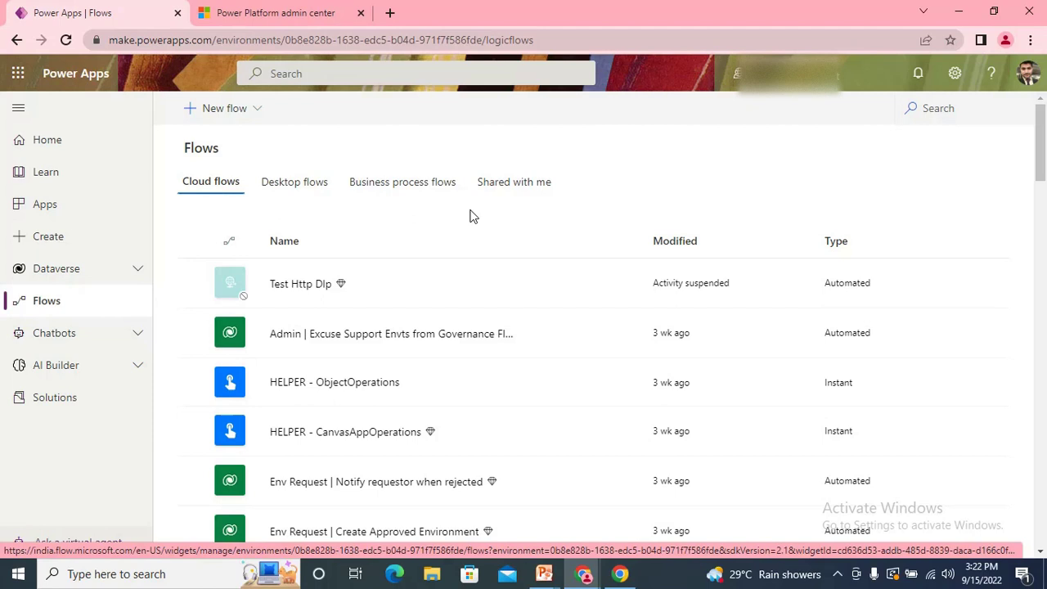
mouse_move(388, 290)
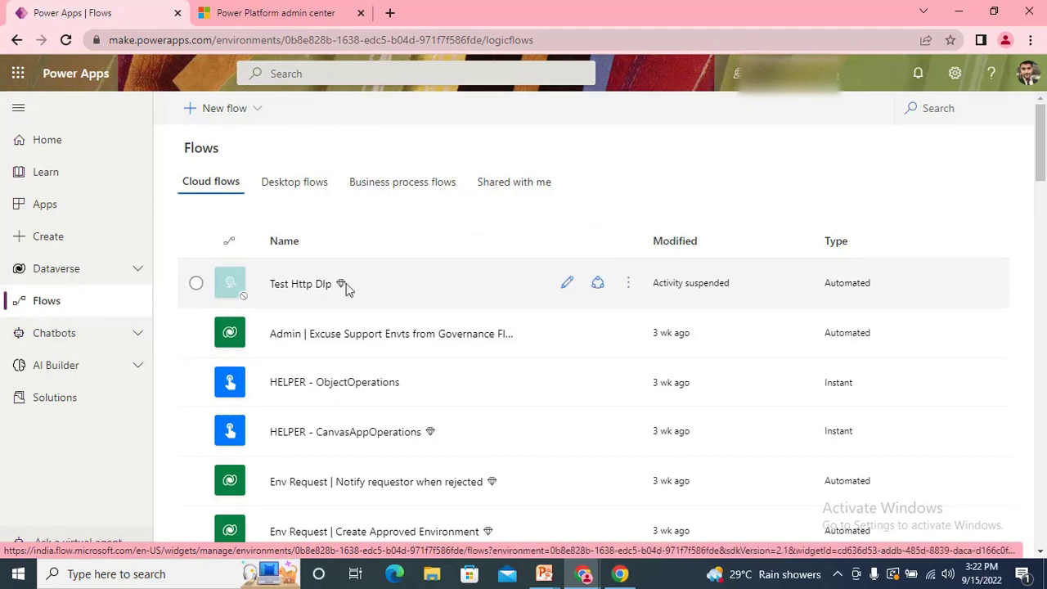
click(566, 284)
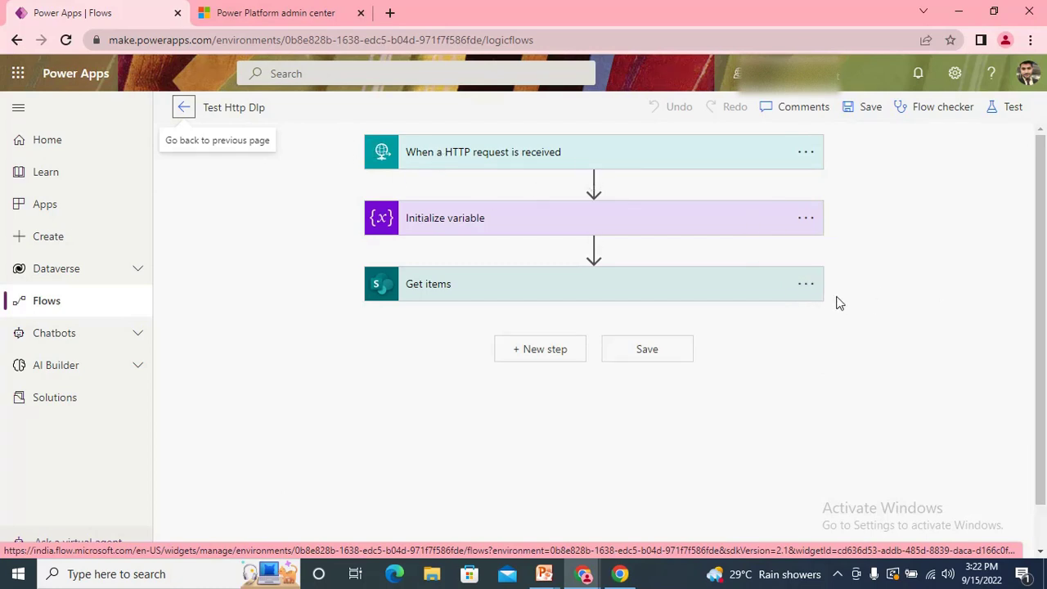
click(806, 283)
click(612, 457)
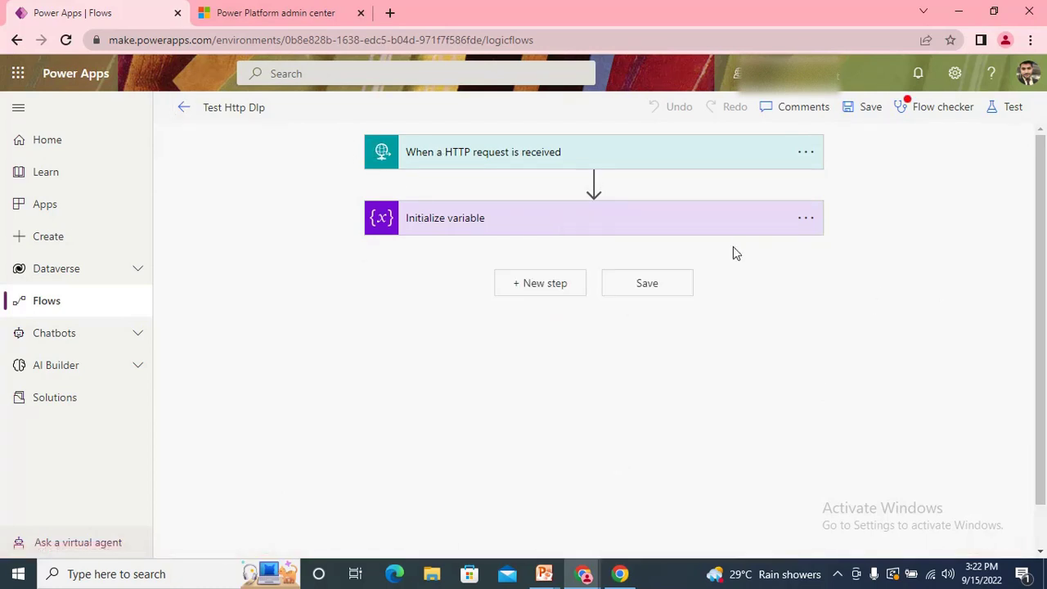
click(867, 108)
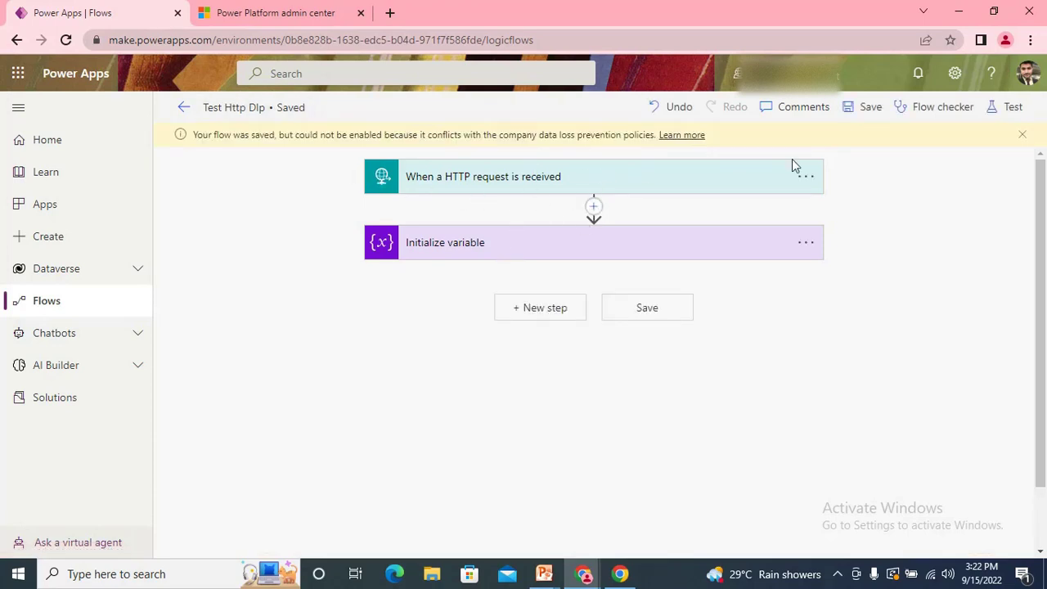
click(1021, 136)
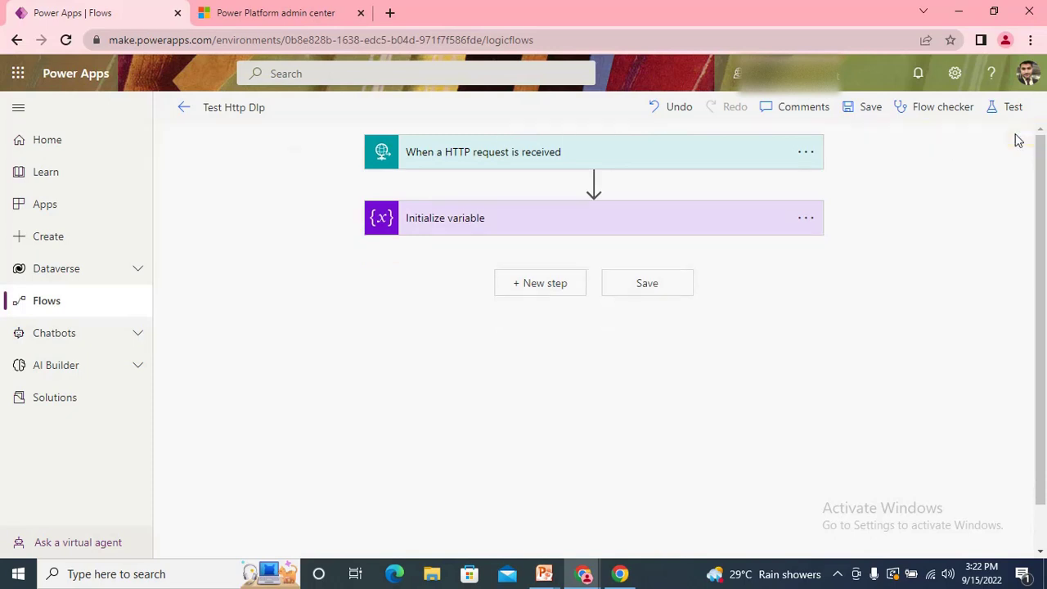
Step: Return to the flows list and try to turn on the Test Http Dlp flow
click(182, 109)
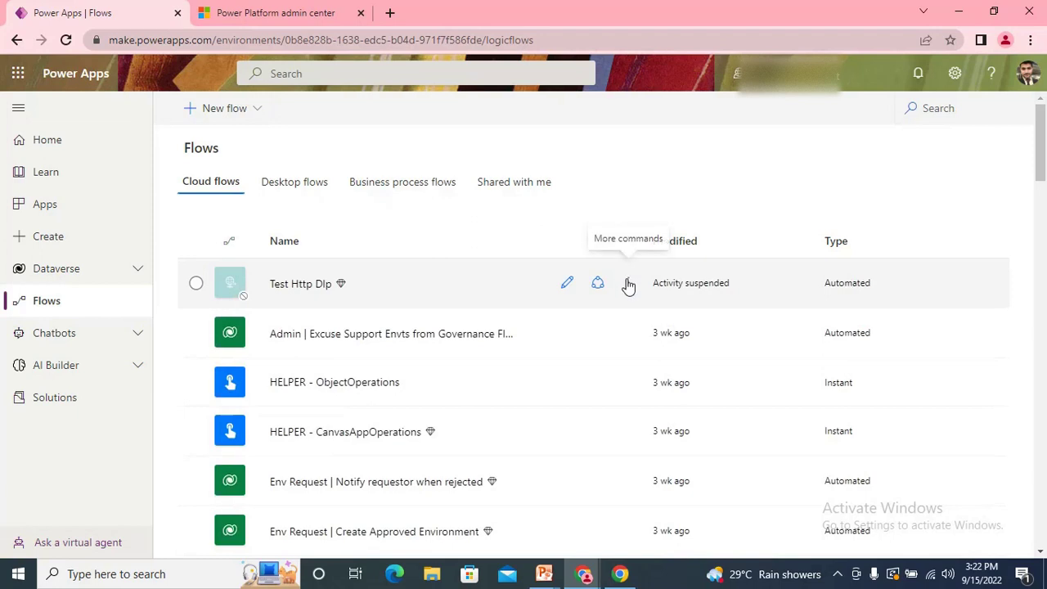
click(627, 283)
click(698, 440)
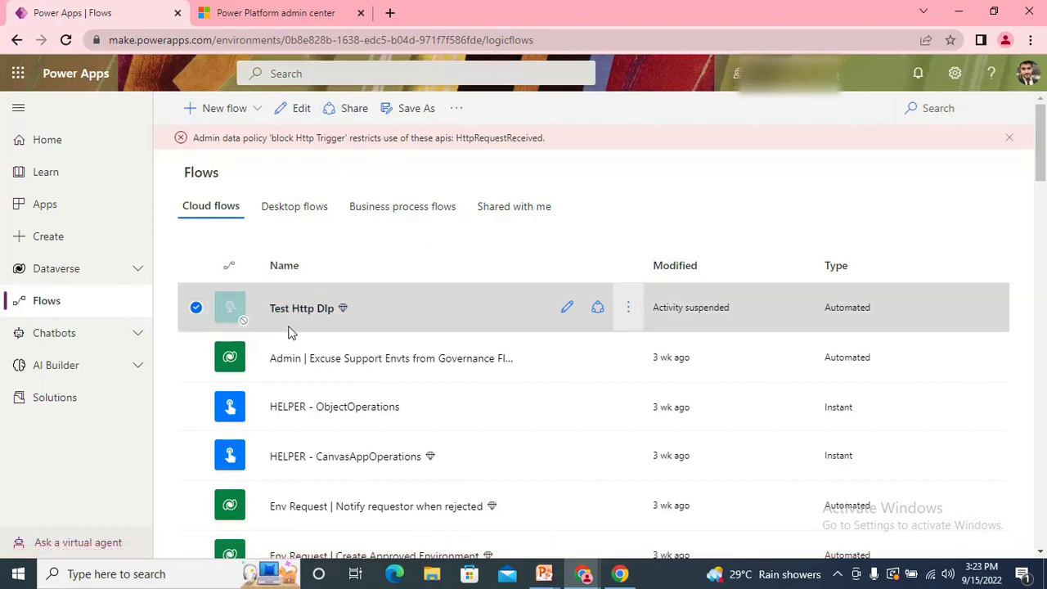
Step: Reload the data policies page in the Power Platform admin center and compare its policy name with the one cited on the Power Apps flows page
click(274, 13)
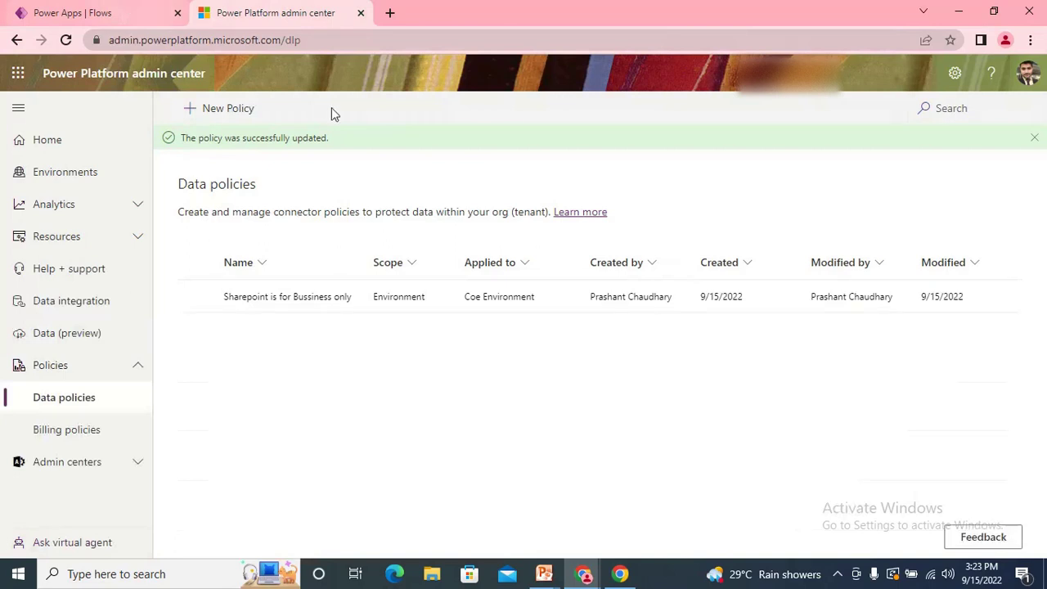
click(70, 46)
click(66, 15)
click(276, 10)
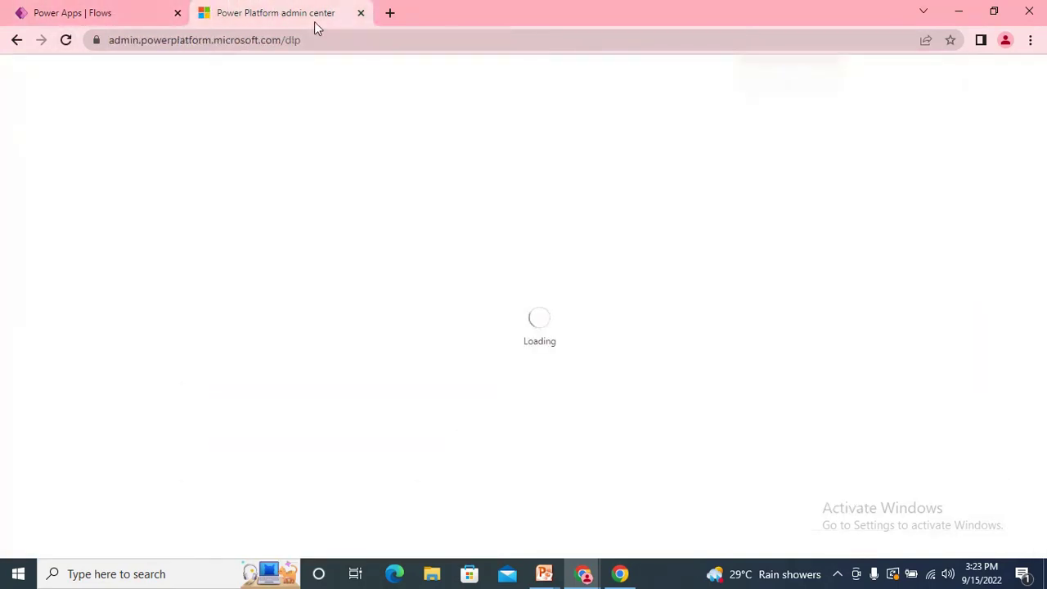
click(141, 8)
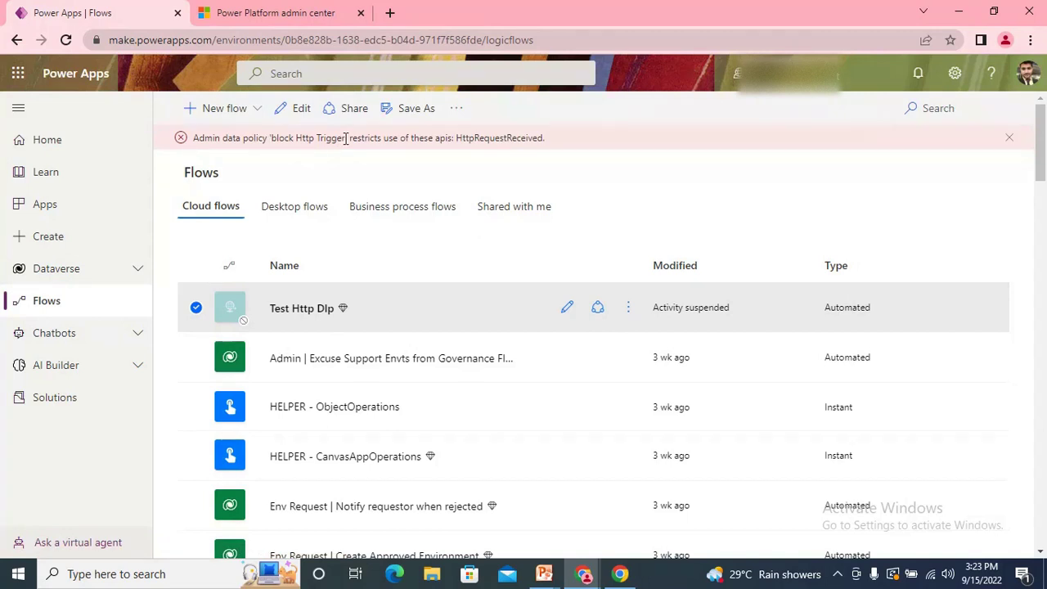
click(232, 10)
click(58, 11)
Step: Reload the flows list and turn on the Test Http Dlp flow
click(64, 41)
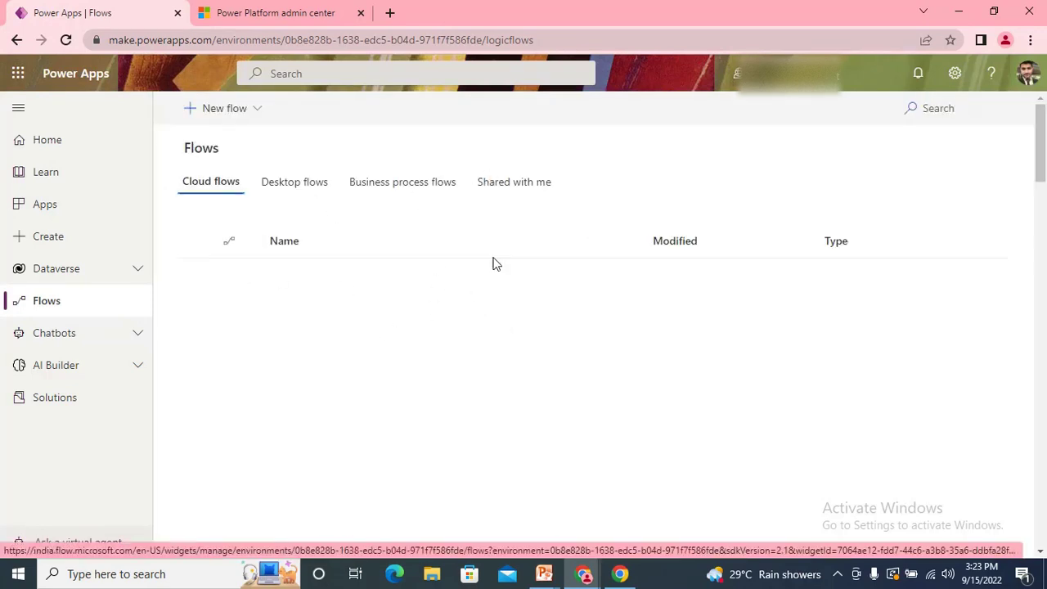
click(628, 286)
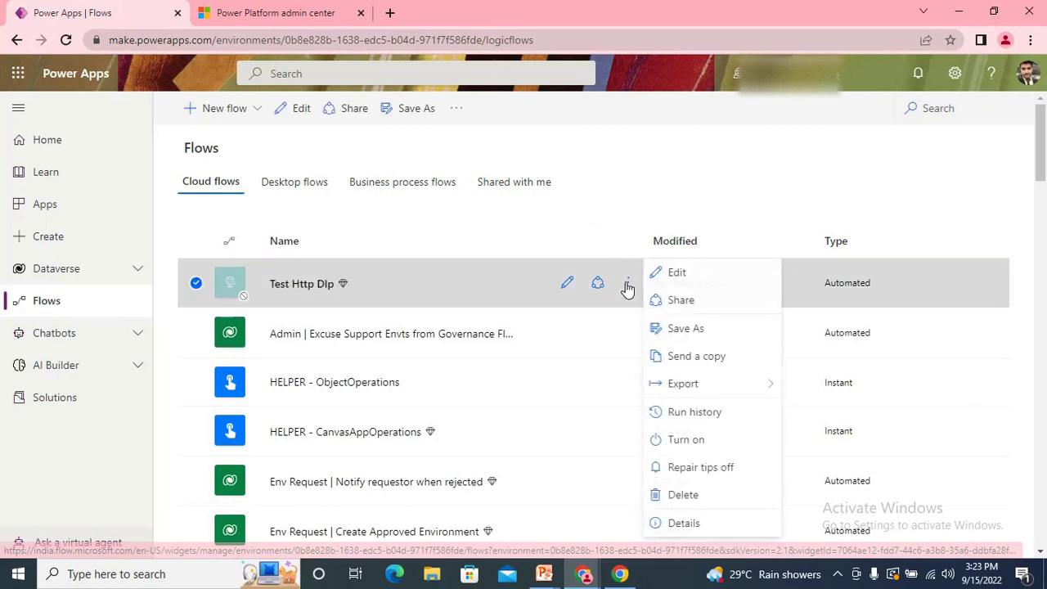
click(710, 442)
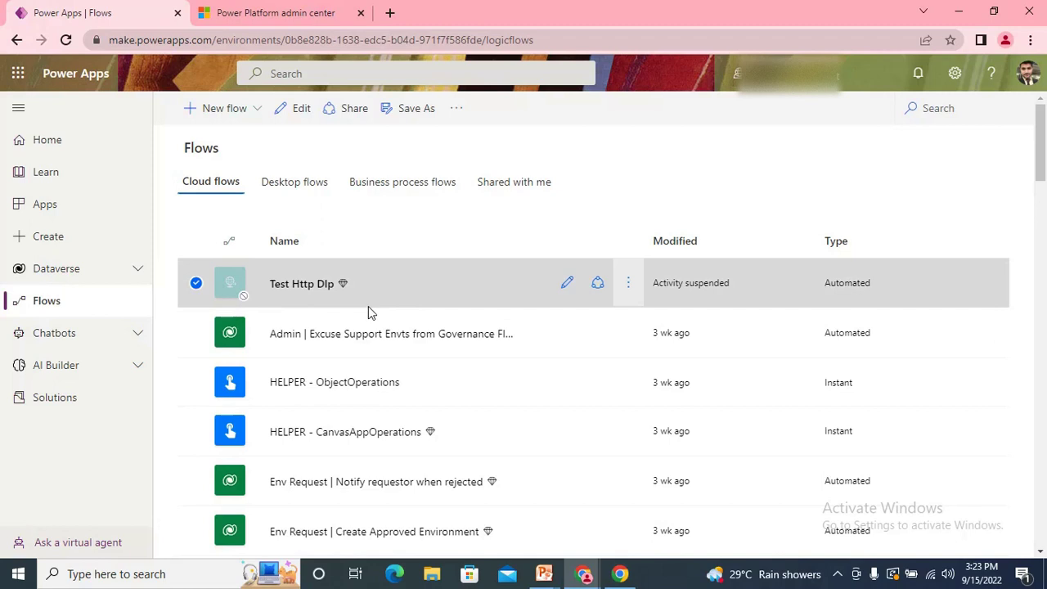
Step: Open the Test Http Dlp flow for editing and add a SharePoint Get items action after Initialize variable
click(297, 286)
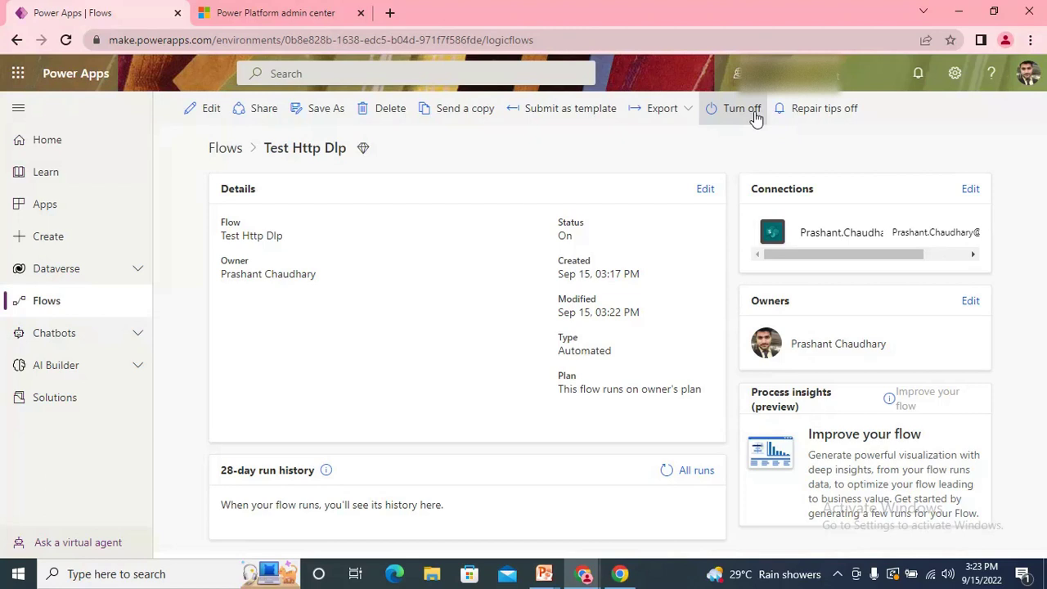
click(197, 112)
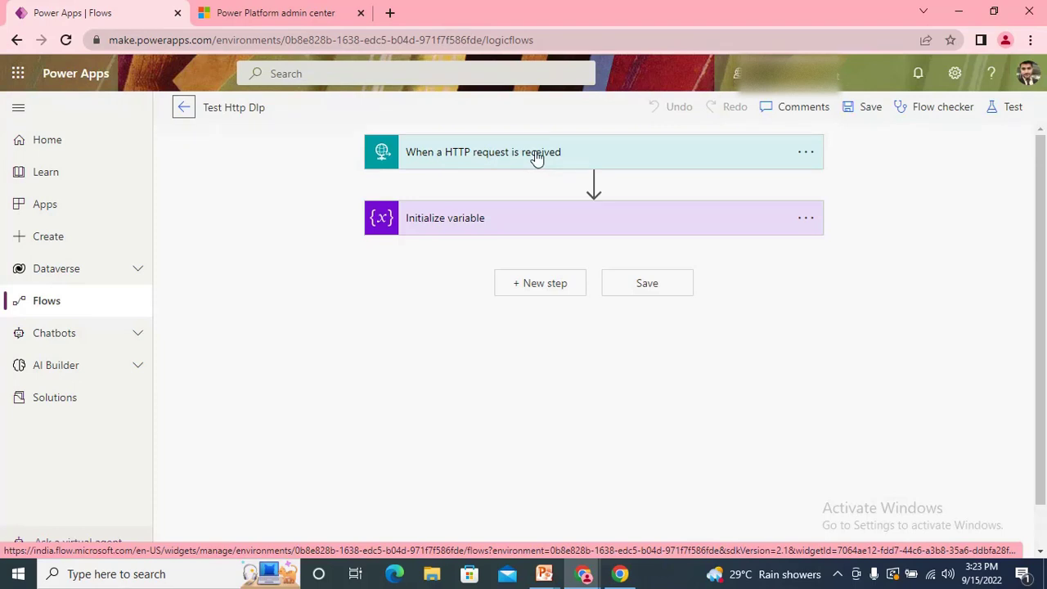
click(547, 286)
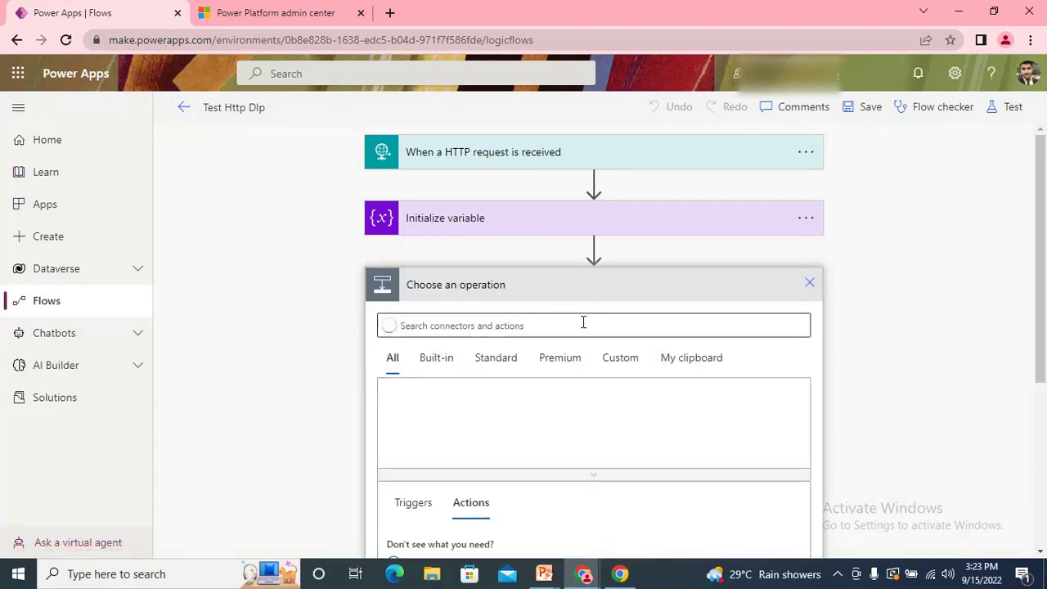
text(Share)
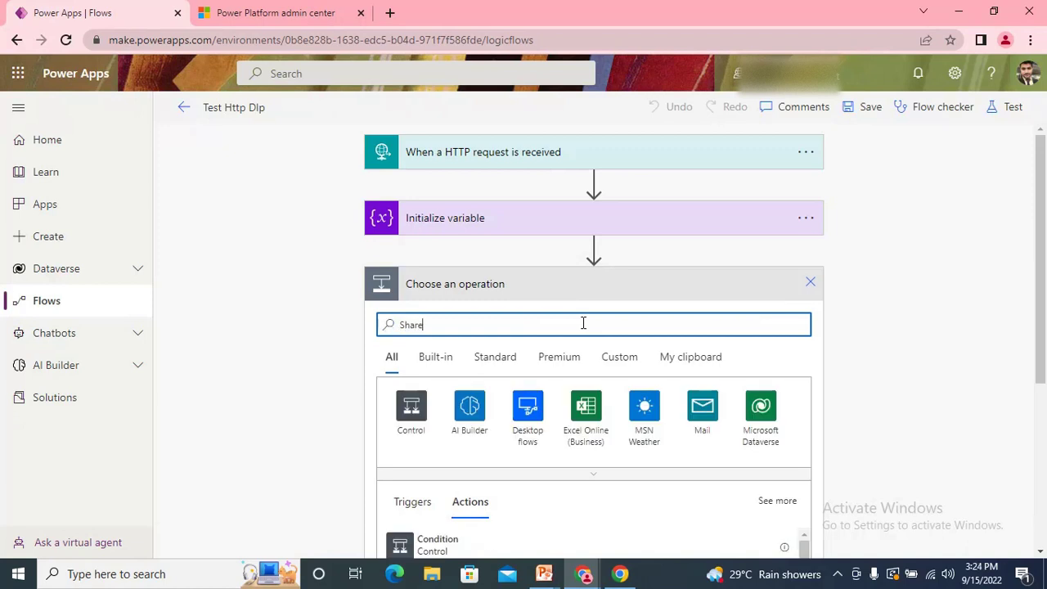
scroll(458, 246, down, 2)
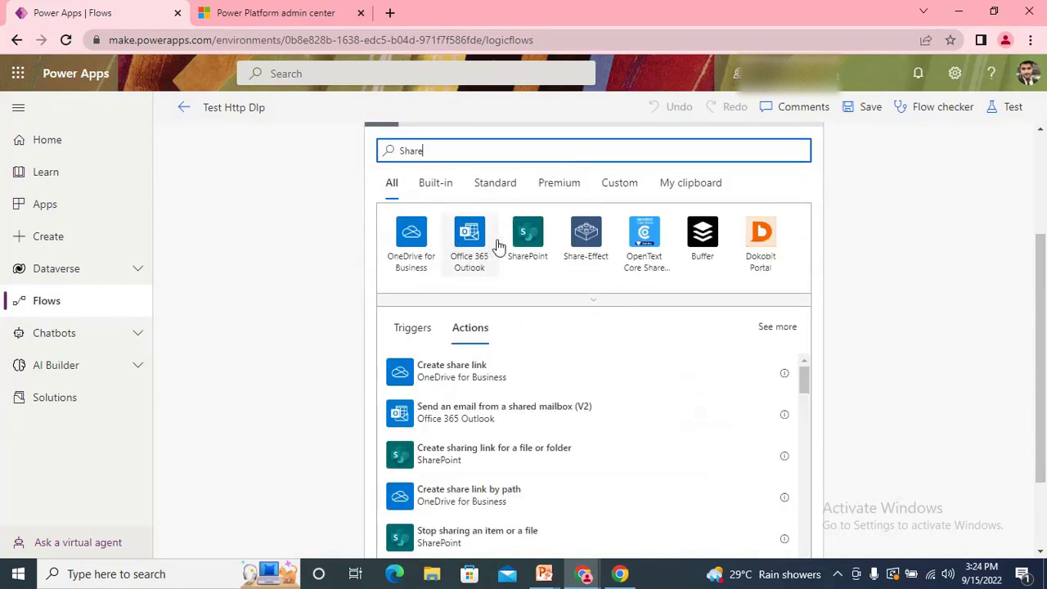
click(530, 237)
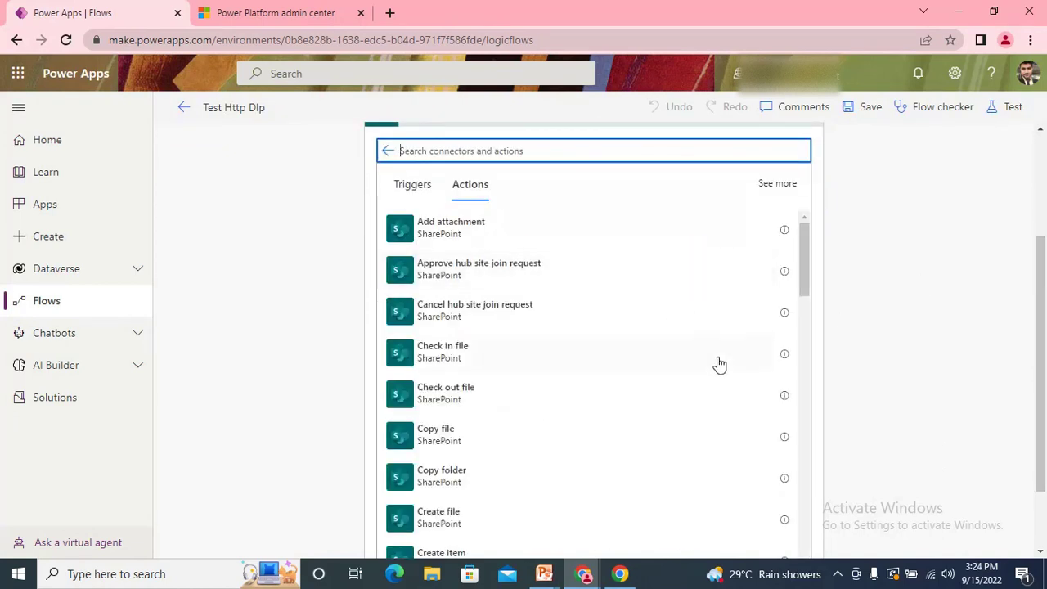
drag(800, 280, 819, 368)
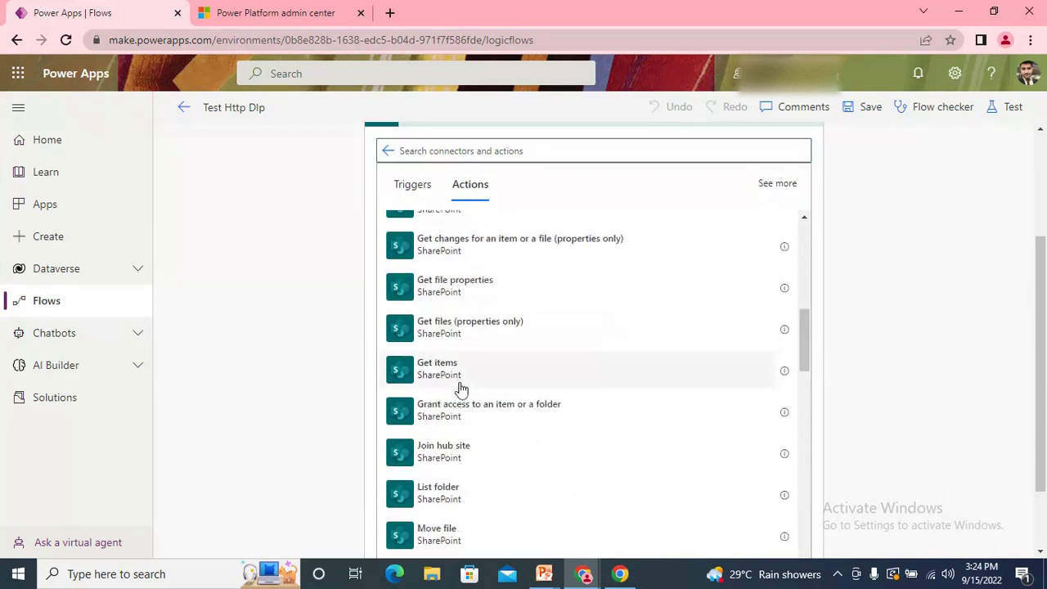
click(455, 382)
Step: Set the Get items site address to ProductionSite, choose the first available list, collapse the action, and save the flow
text(Prod)
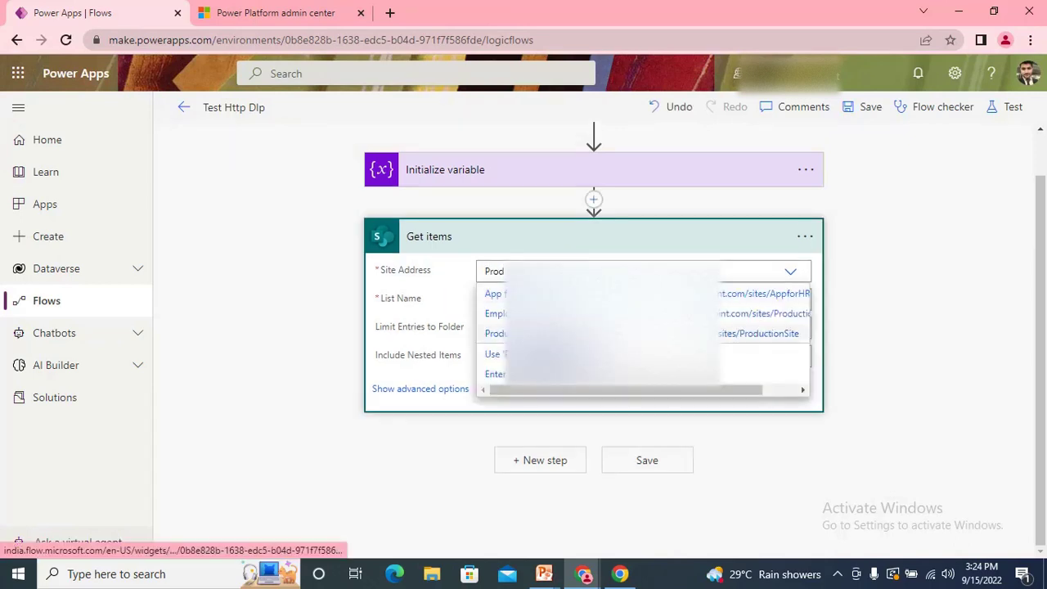
click(773, 333)
click(791, 316)
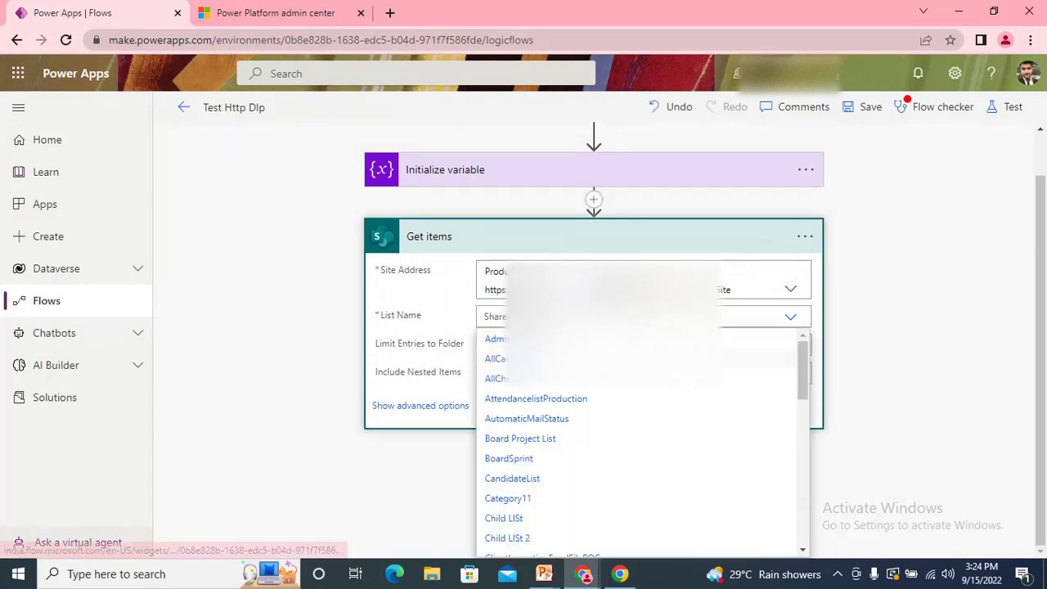
click(606, 339)
click(625, 238)
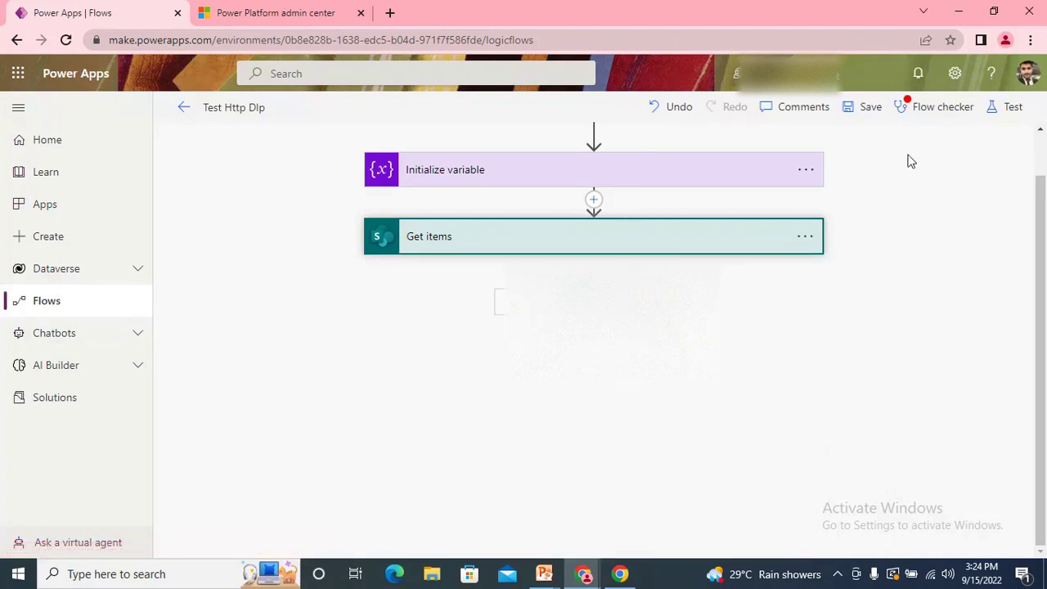
click(863, 118)
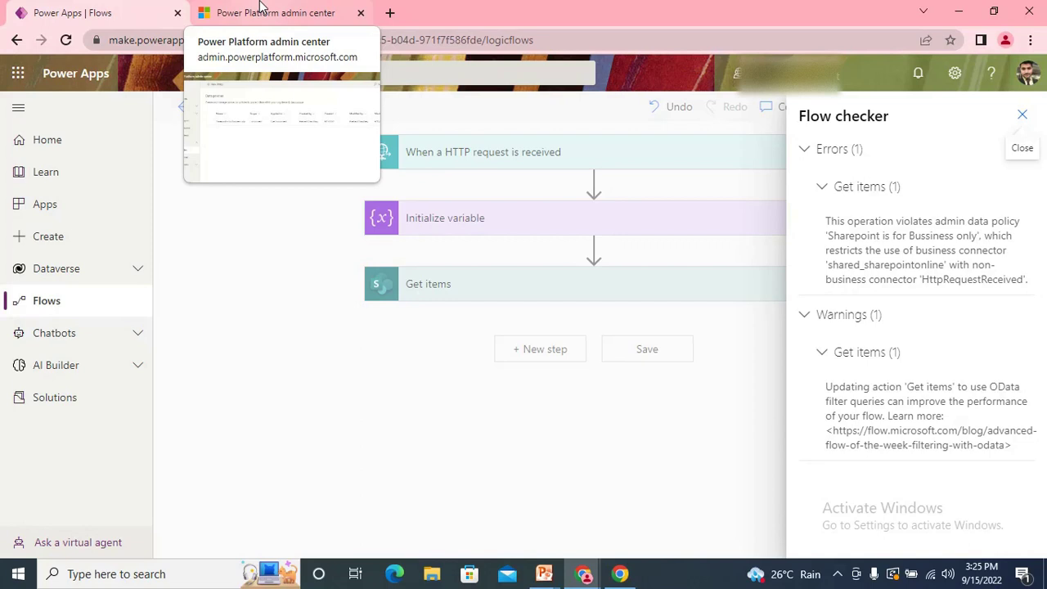
key(alt+Tab)
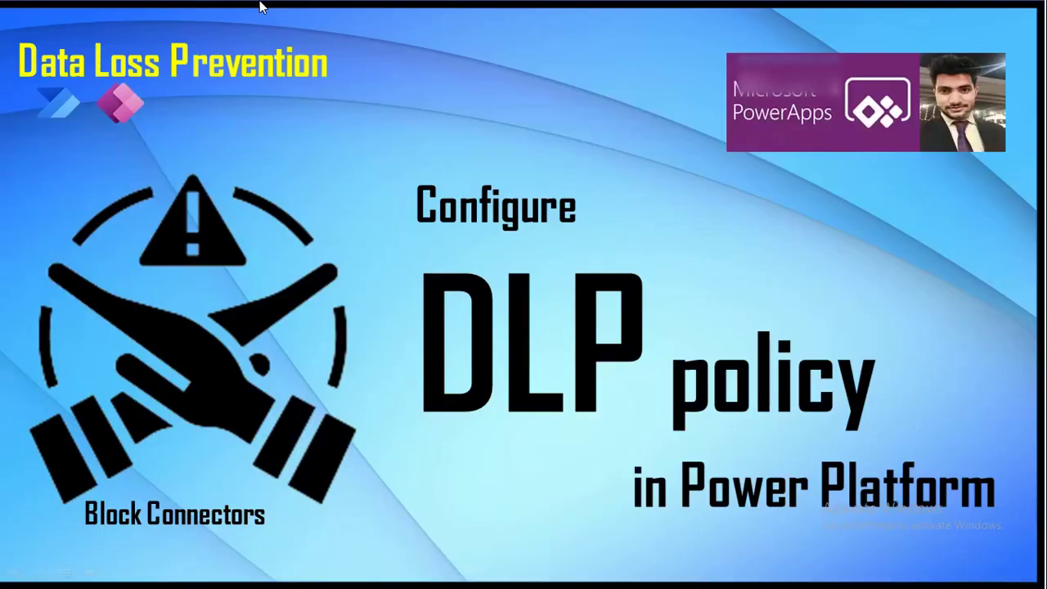